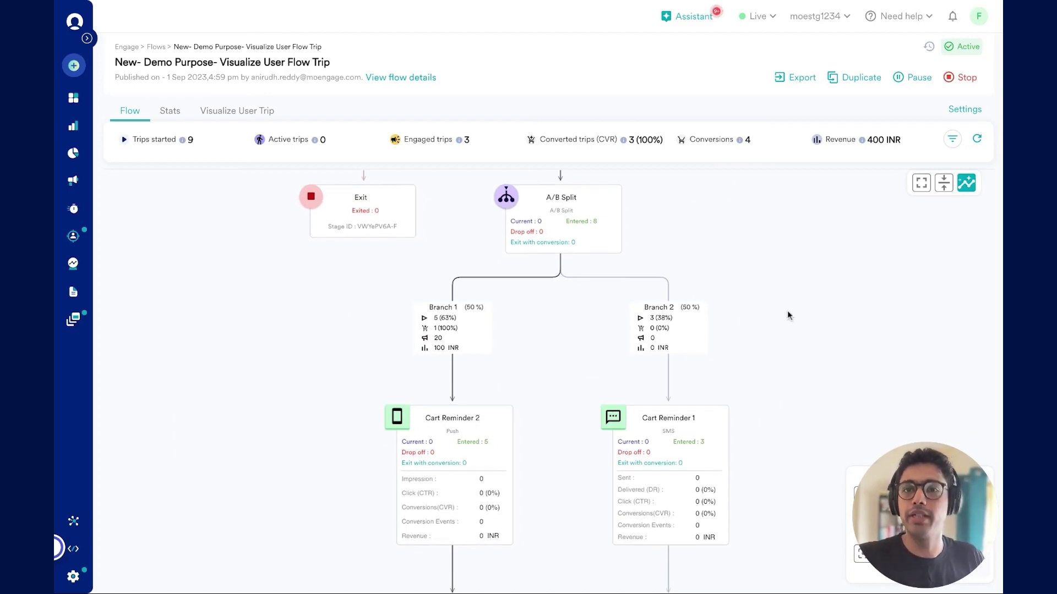
Open the flow's Visualize User Trip tab, showing the empty user search panel
scroll(787, 310, up, 5)
scroll(688, 324, up, 1)
scroll(688, 324, up, 2)
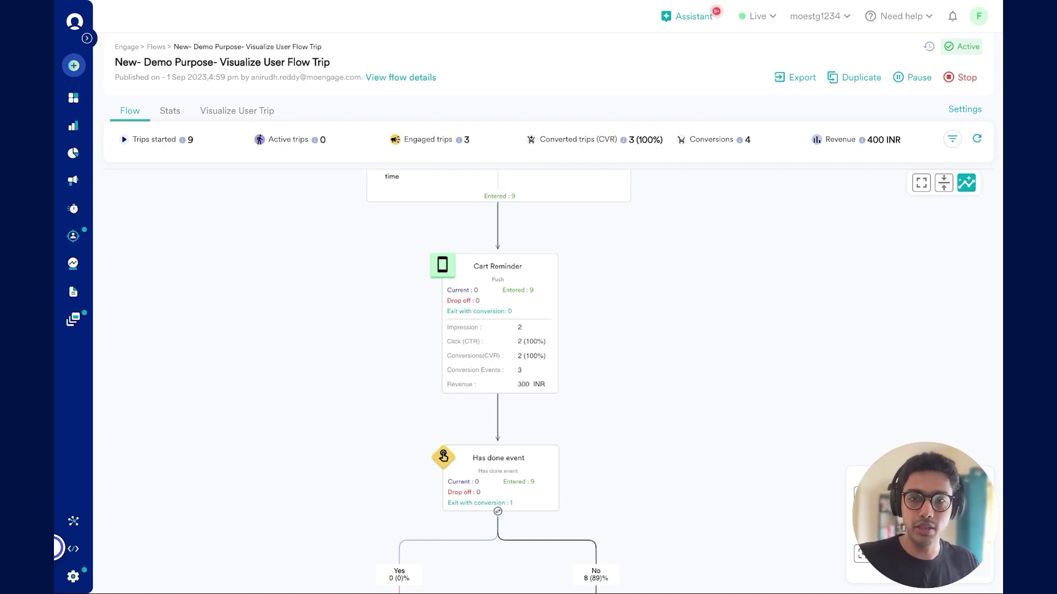
click(258, 113)
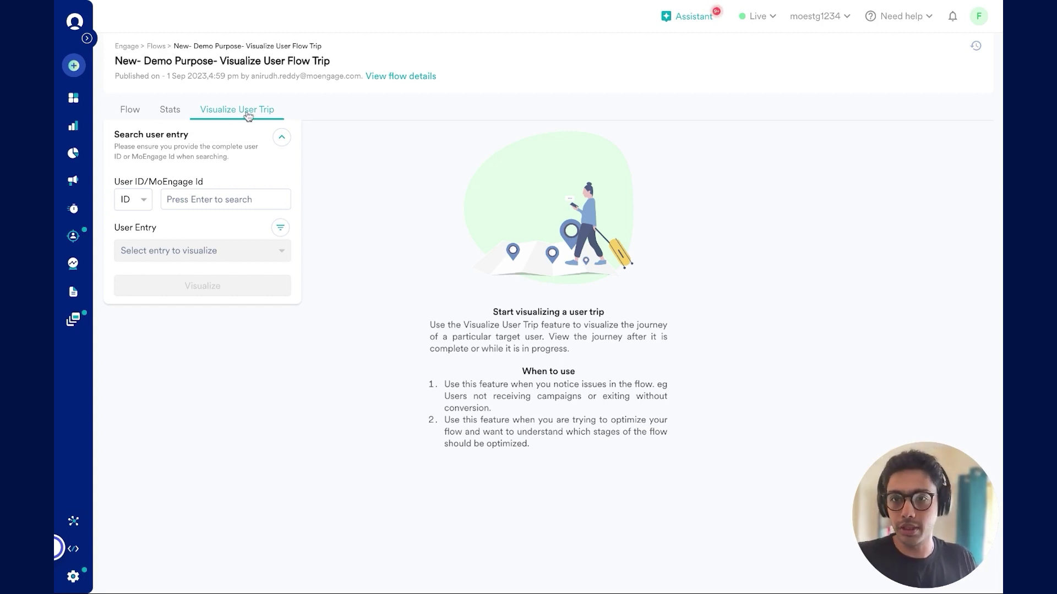
Search the user's ID, visualize their Entry 1 trip and locate its Exit end stage
click(215, 204)
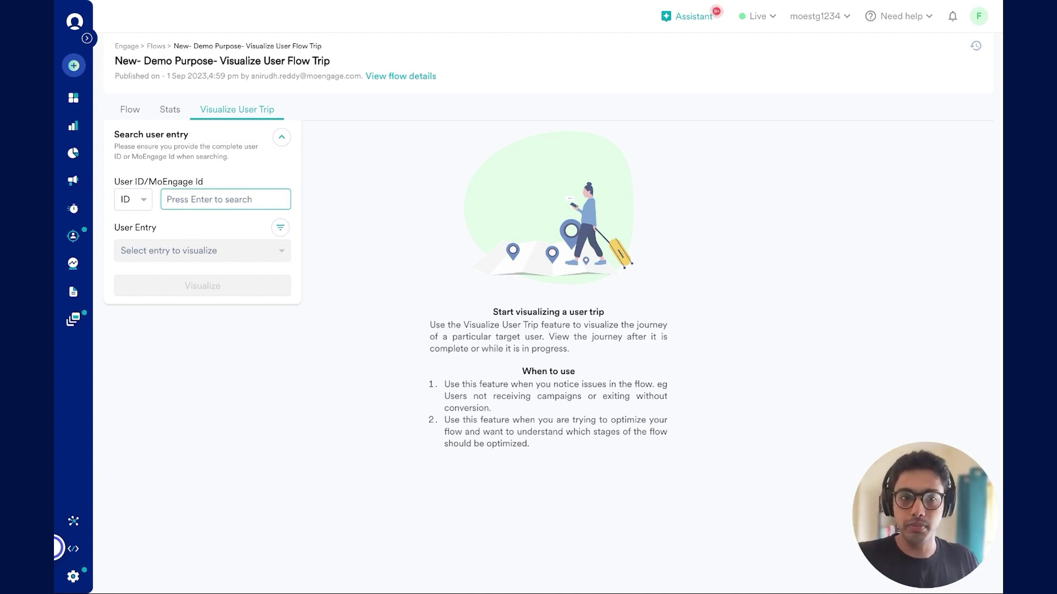
text(asa)
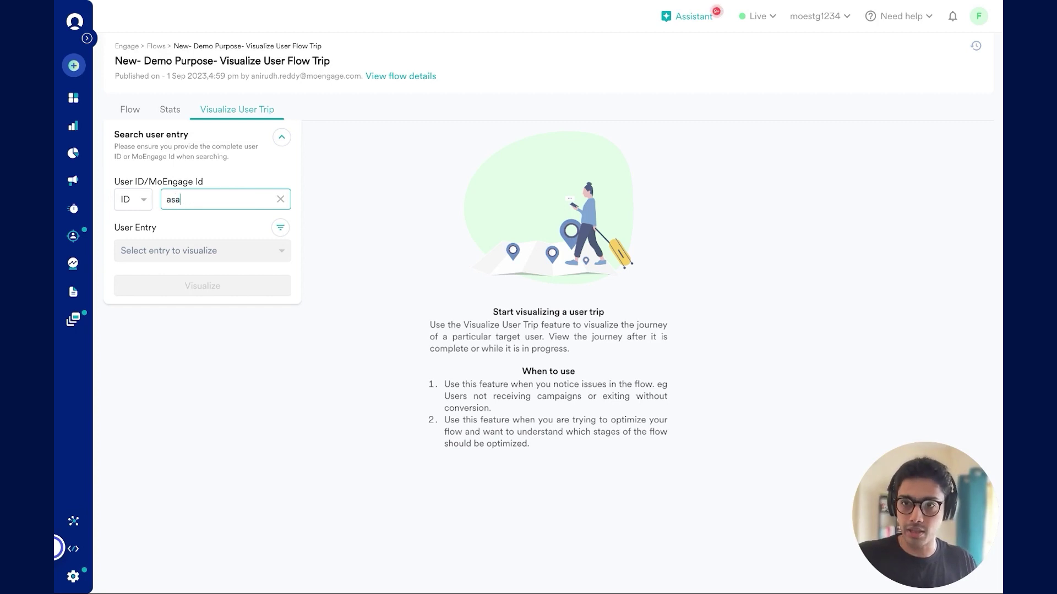
text(p13)
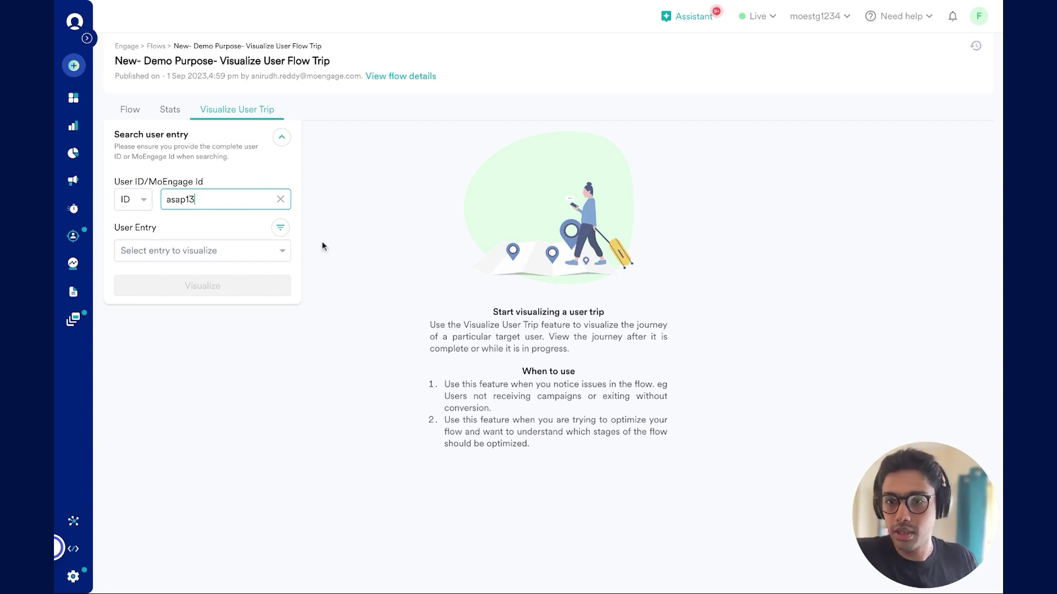
click(275, 251)
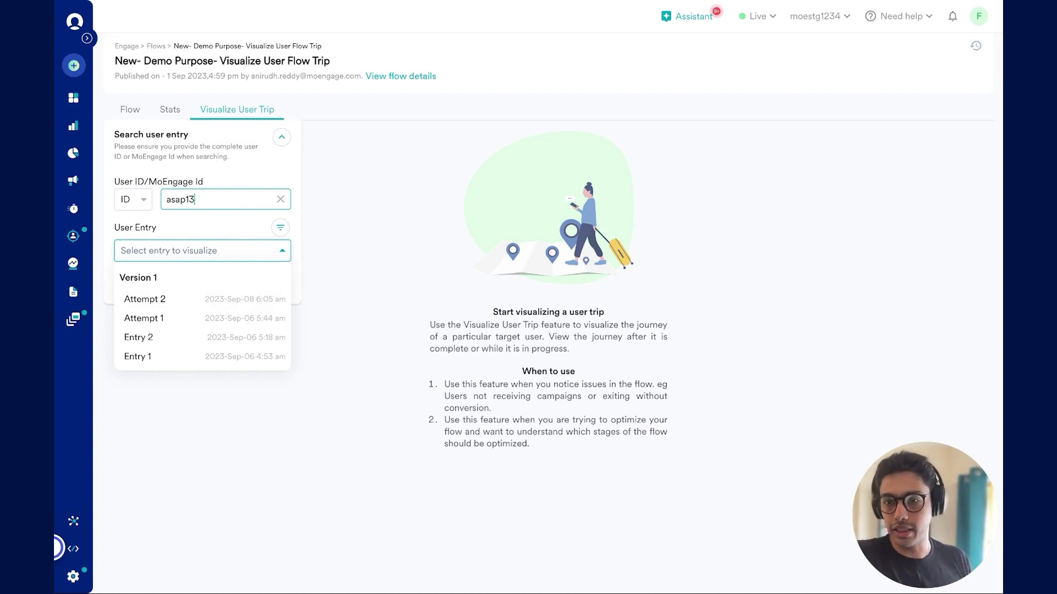
click(171, 359)
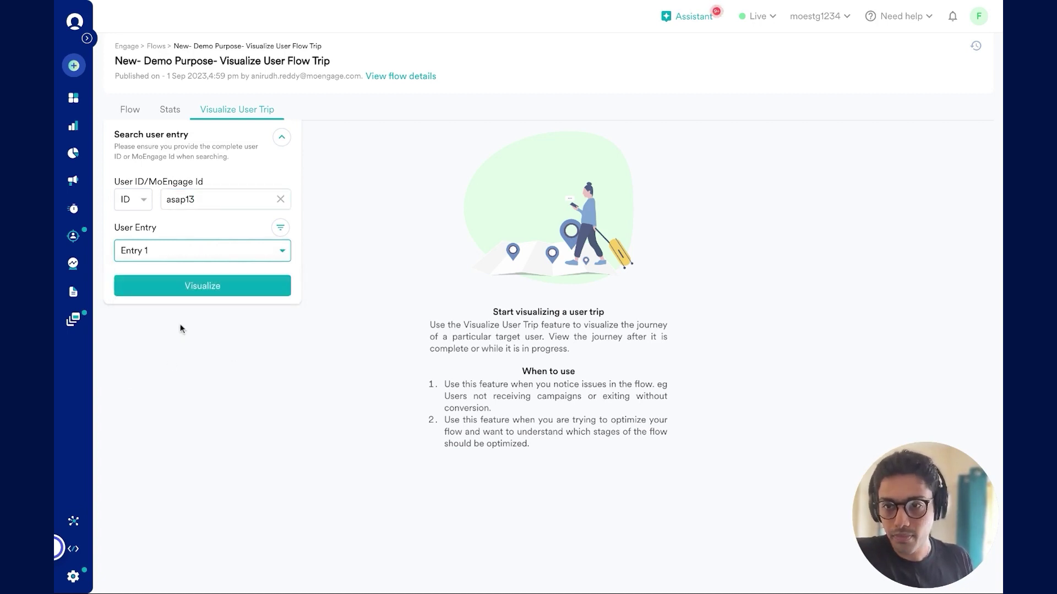
click(158, 289)
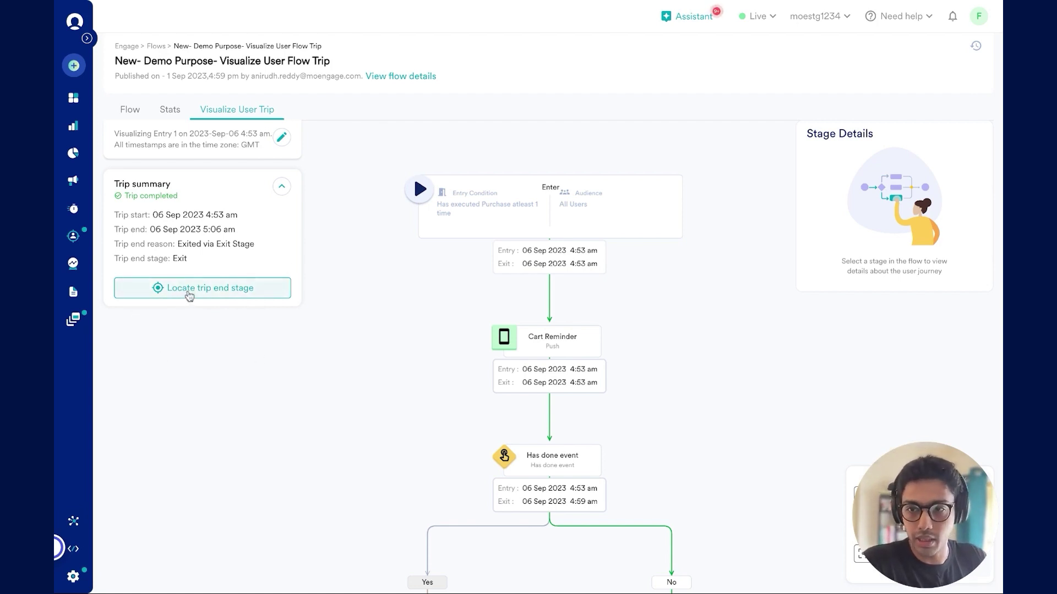
click(187, 291)
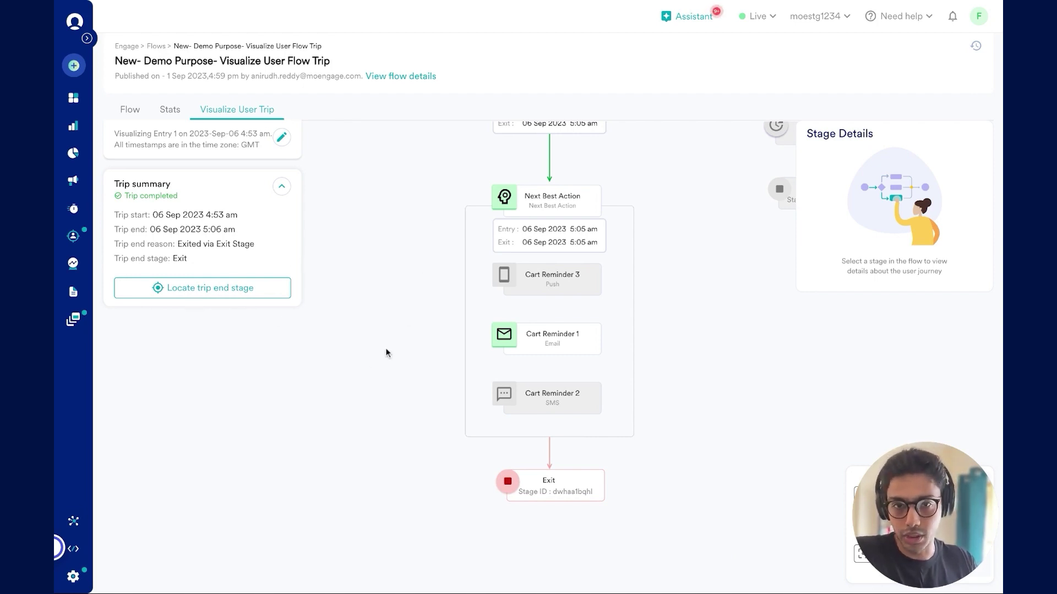
Show Cart Reminder stage details: sent successfully, entered and exited at 4:53 am
scroll(386, 353, up, 10)
scroll(386, 352, up, 3)
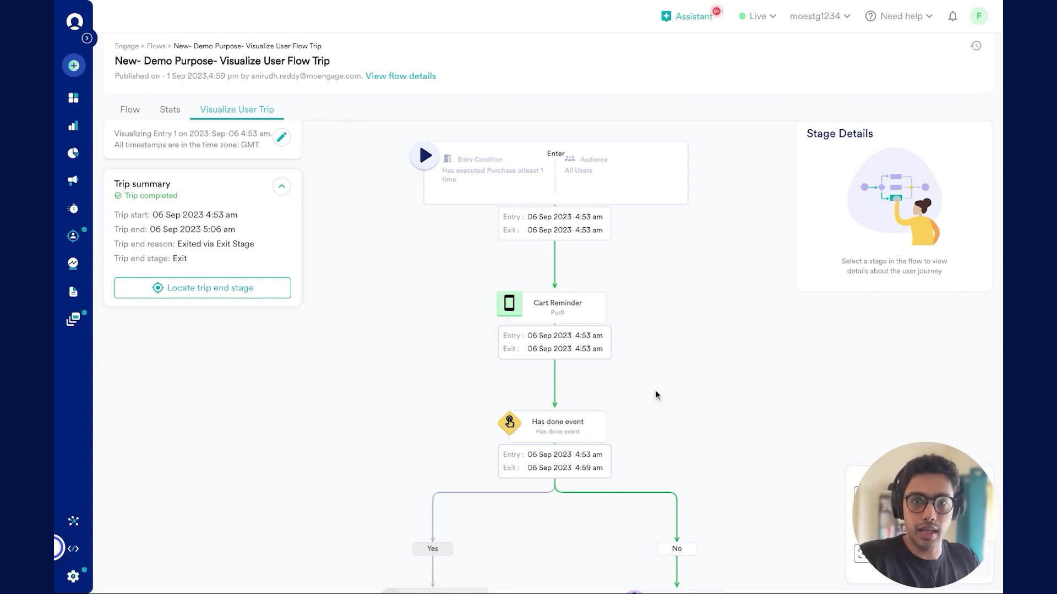
scroll(660, 370, down, 1)
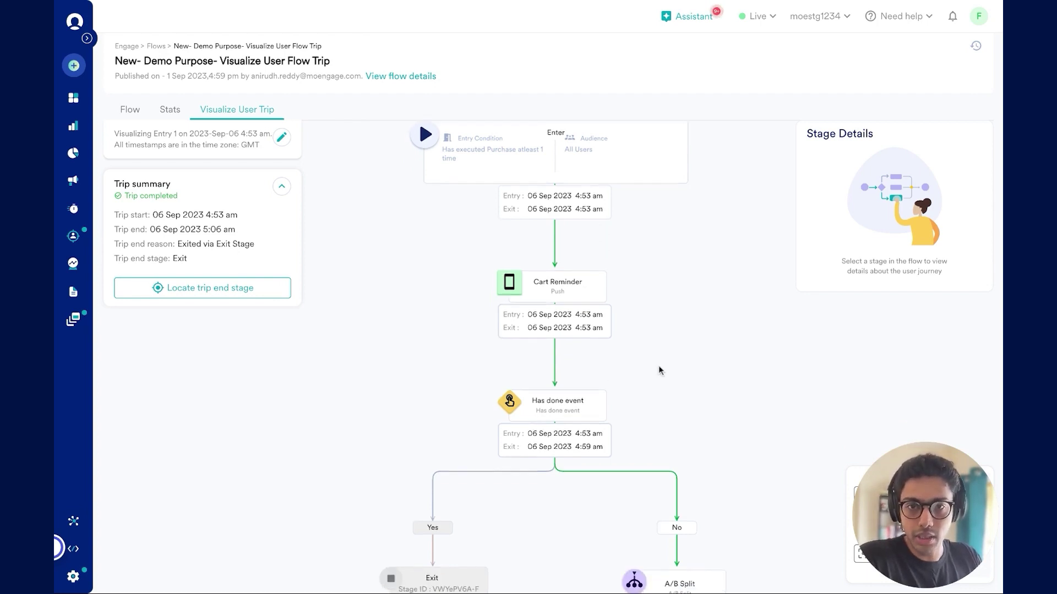
click(568, 288)
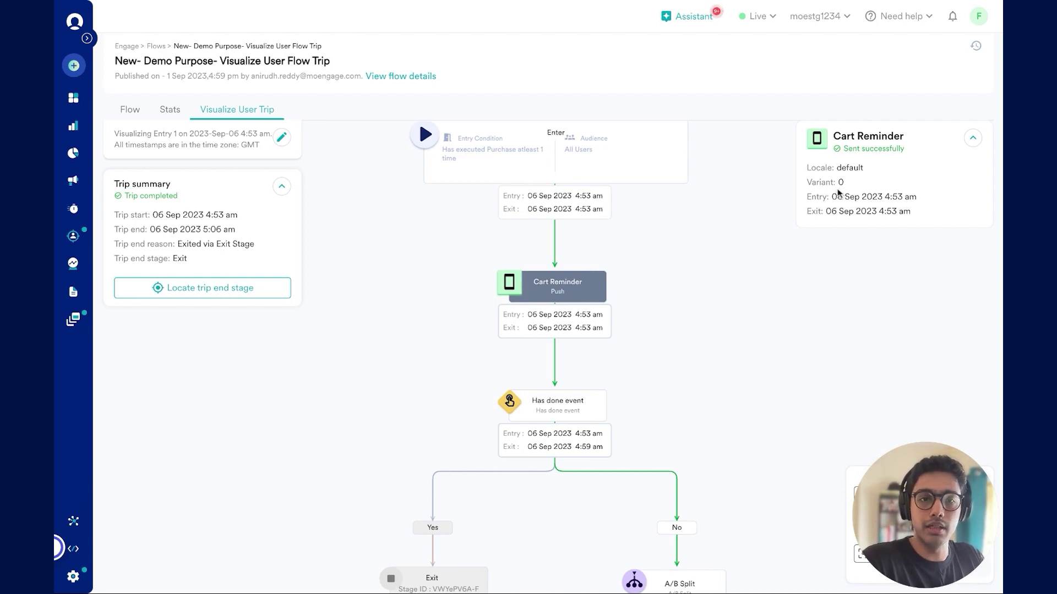
scroll(797, 312, down, 2)
Inspect the Has done event and Cart Reminder 2 stage details
click(566, 297)
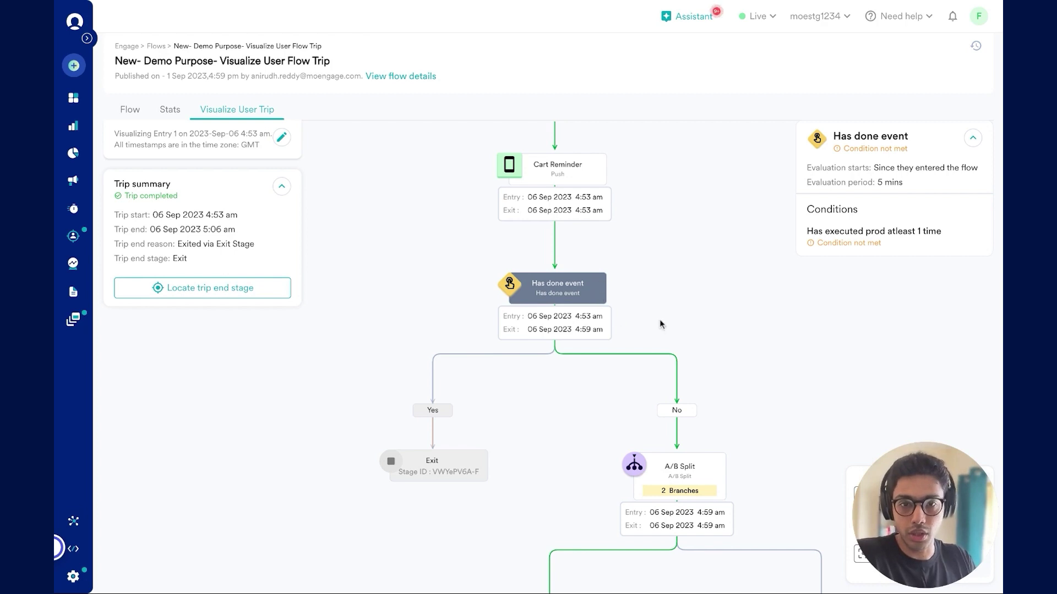
scroll(707, 327, down, 2)
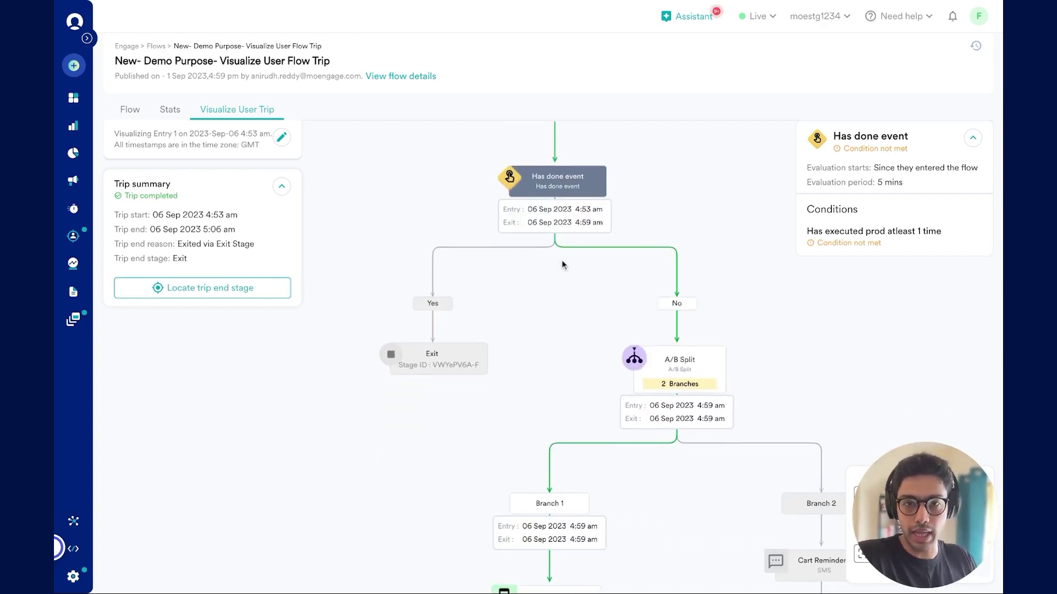
scroll(677, 362, down, 1)
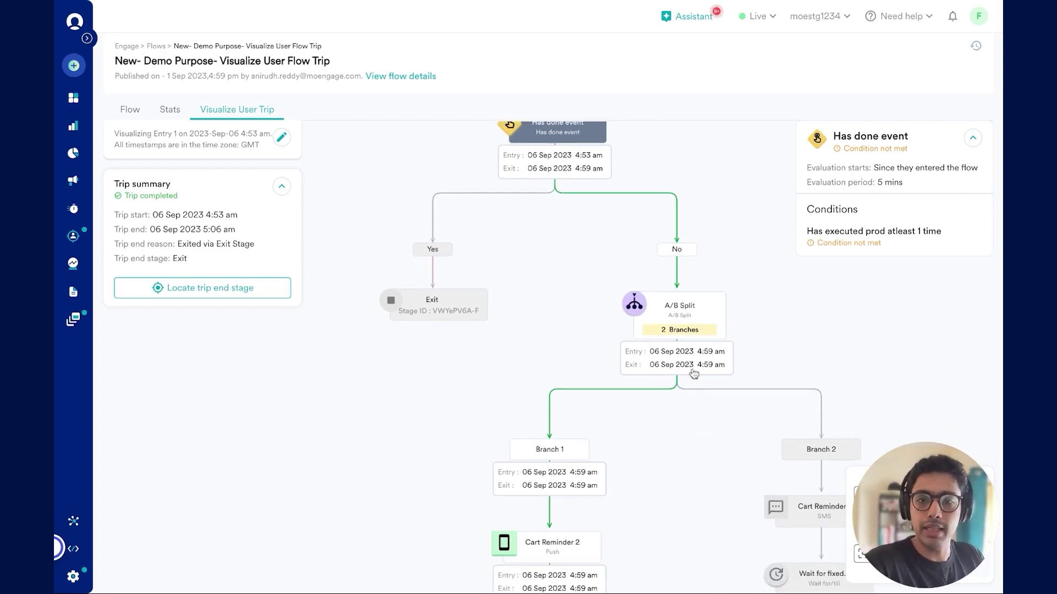
scroll(693, 372, down, 4)
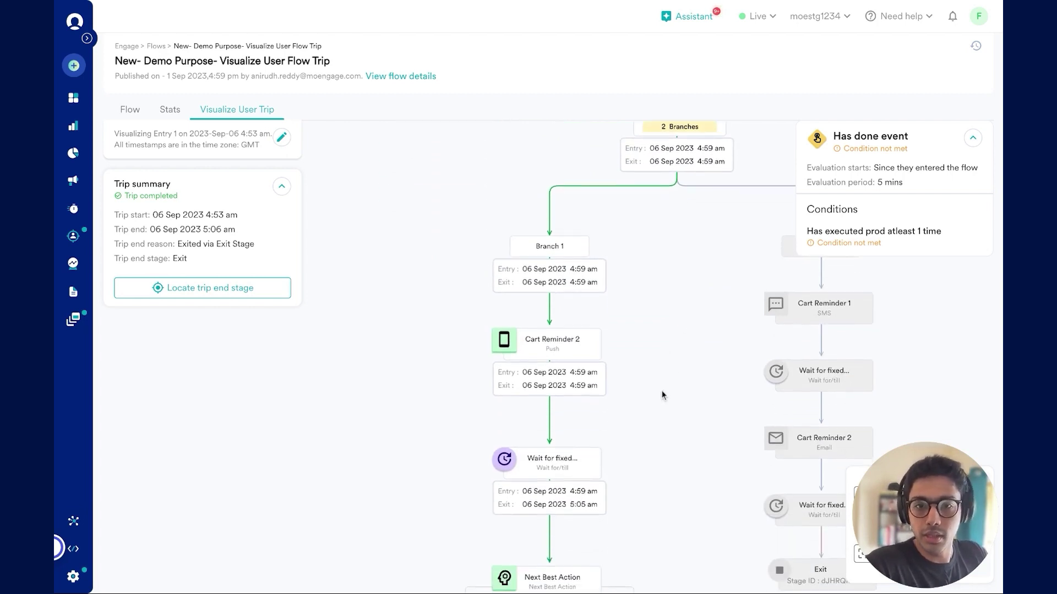
click(533, 345)
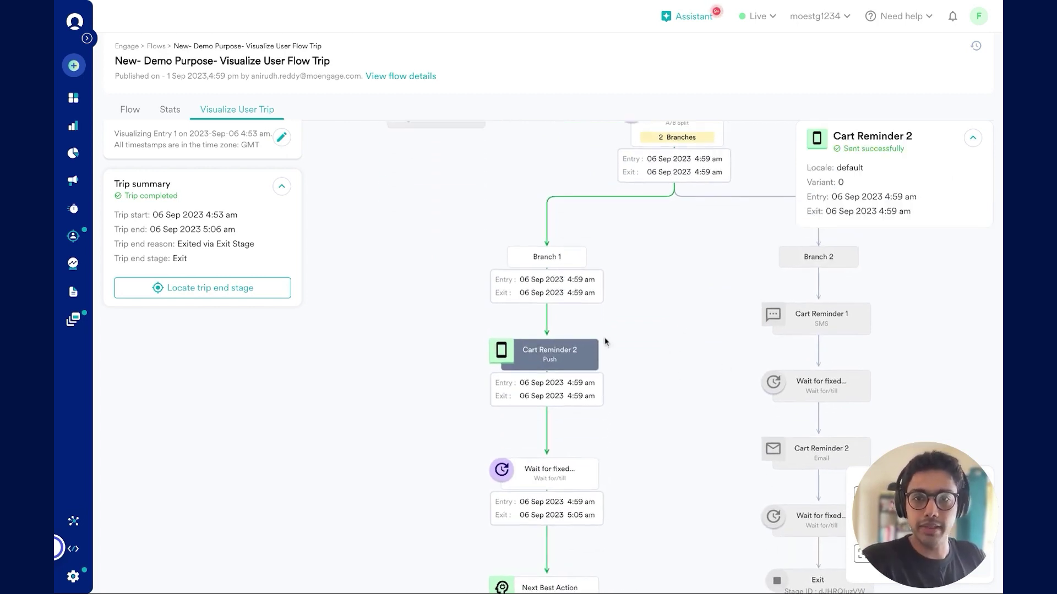
scroll(655, 328, down, 3)
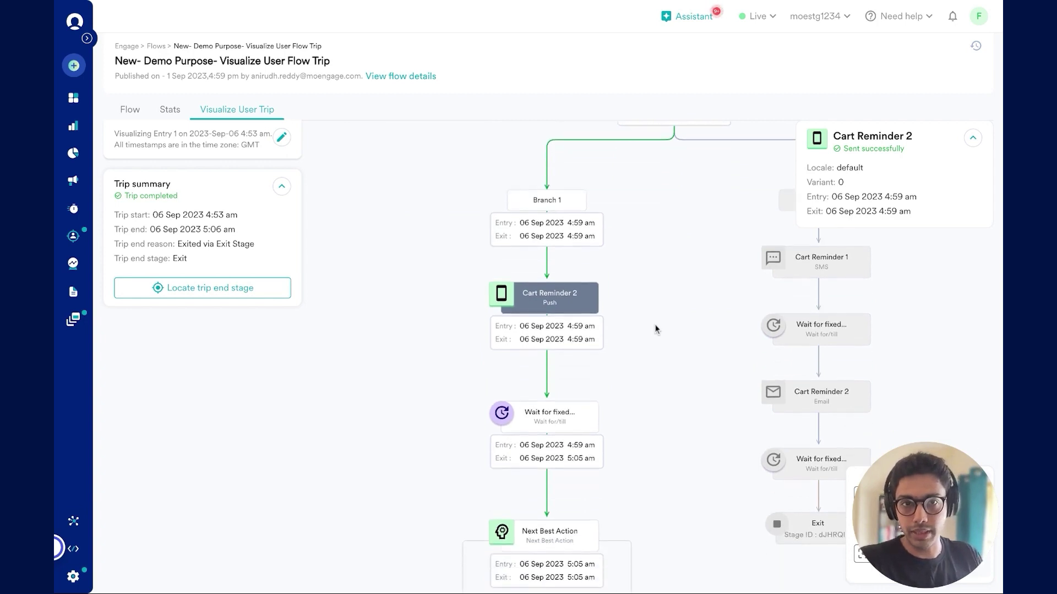
scroll(656, 369, down, 2)
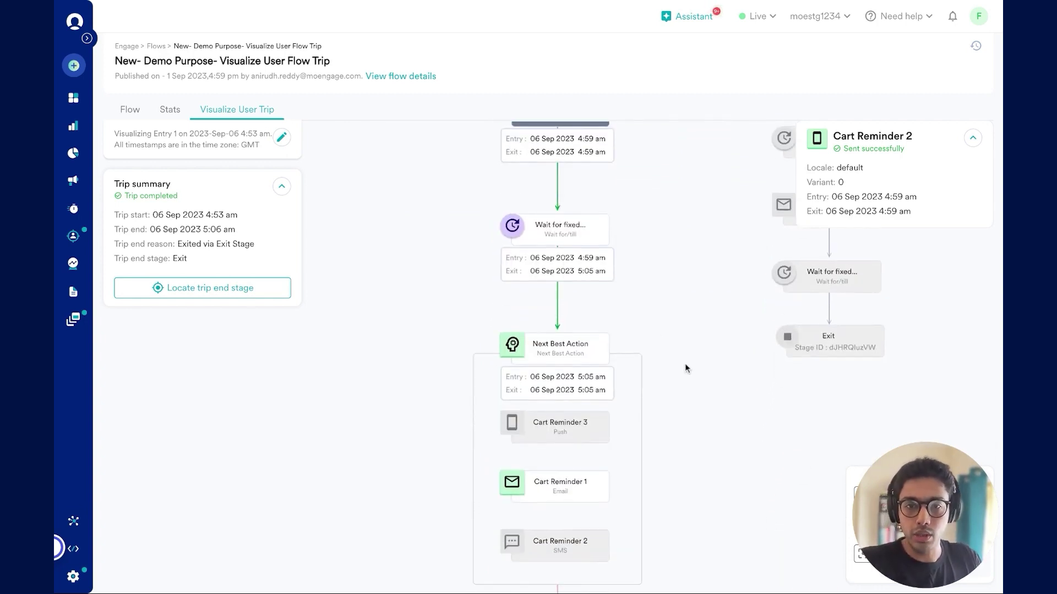
Check why Next Best Action failed (Email missing in attribute), then view Cart Reminder 1
click(562, 352)
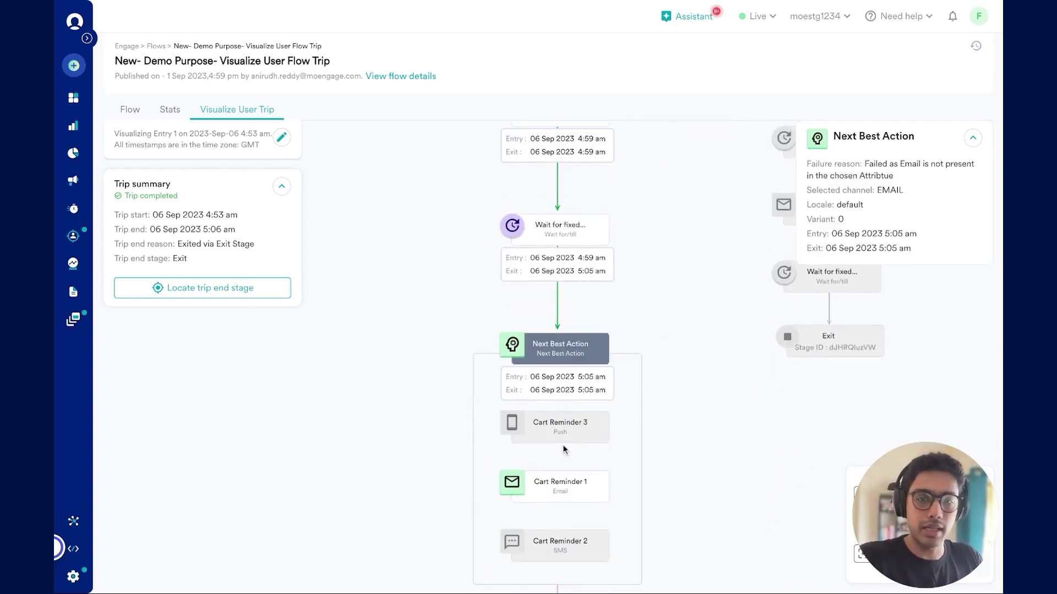
scroll(684, 349, down, 4)
scroll(684, 349, up, 2)
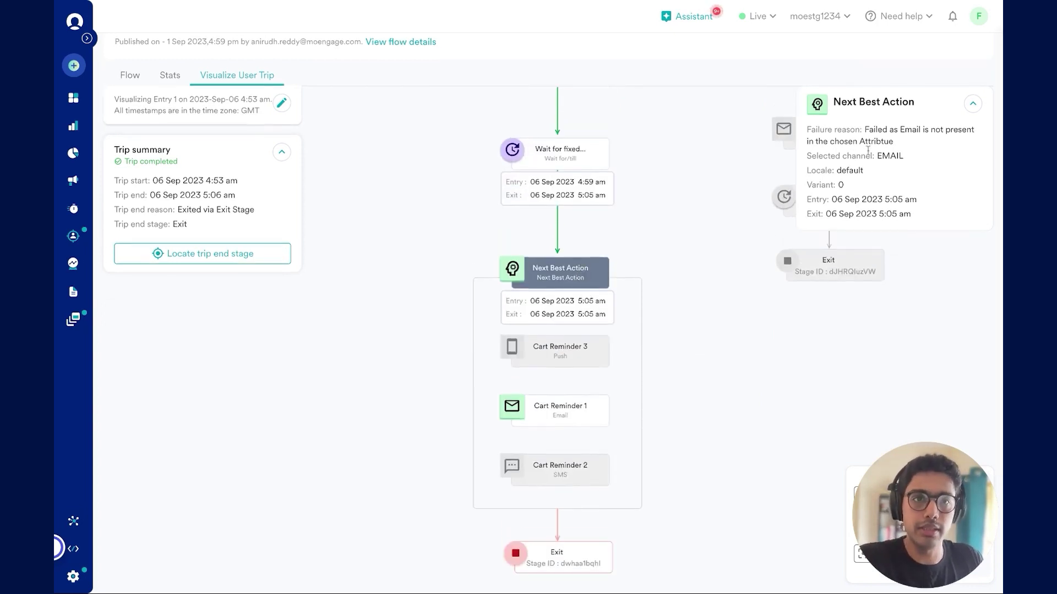
scroll(875, 144, down, 1)
scroll(875, 144, left, 1)
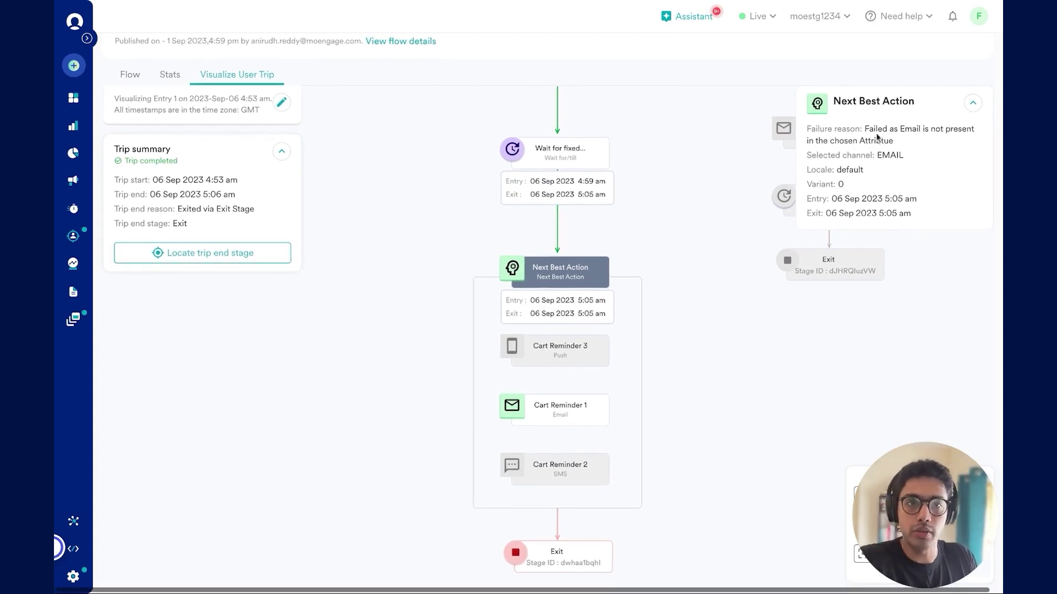
scroll(617, 364, down, 1)
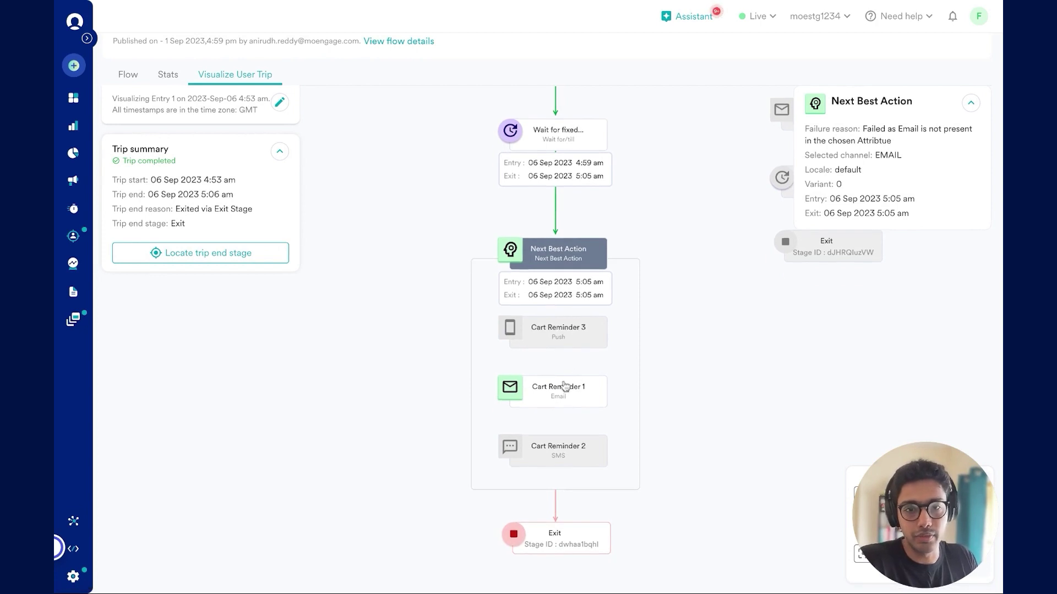
click(559, 384)
scroll(333, 336, up, 3)
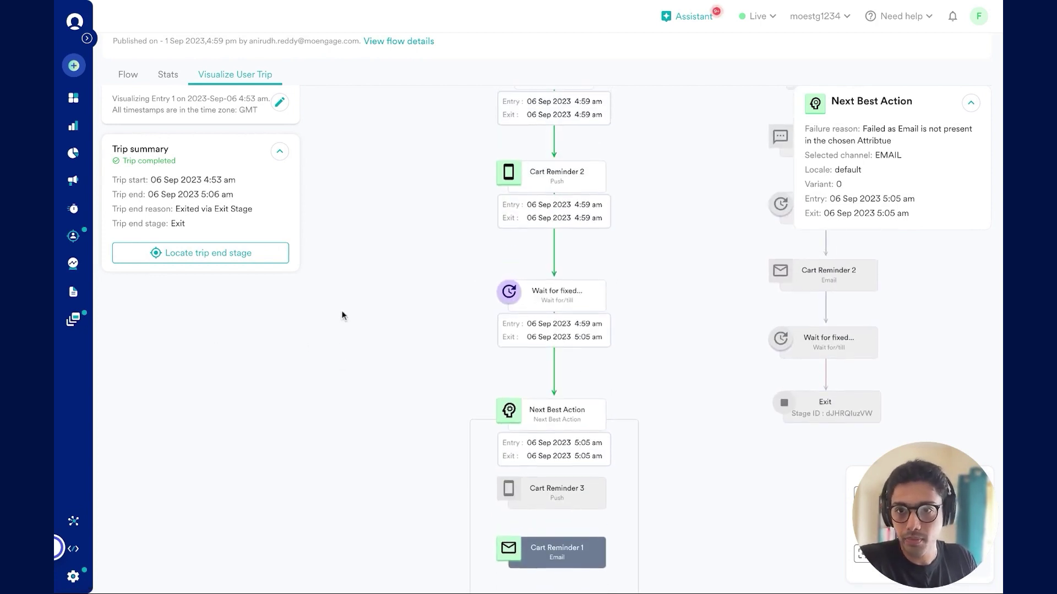
Switch the visualized trip to Entry 2 and locate its Has done event end stage
click(279, 104)
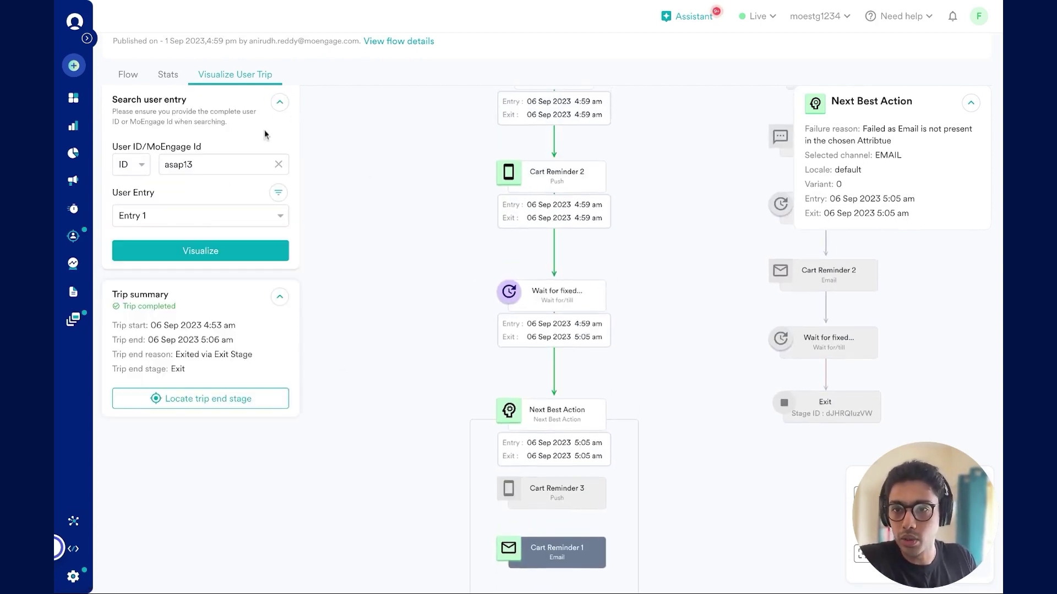
click(276, 217)
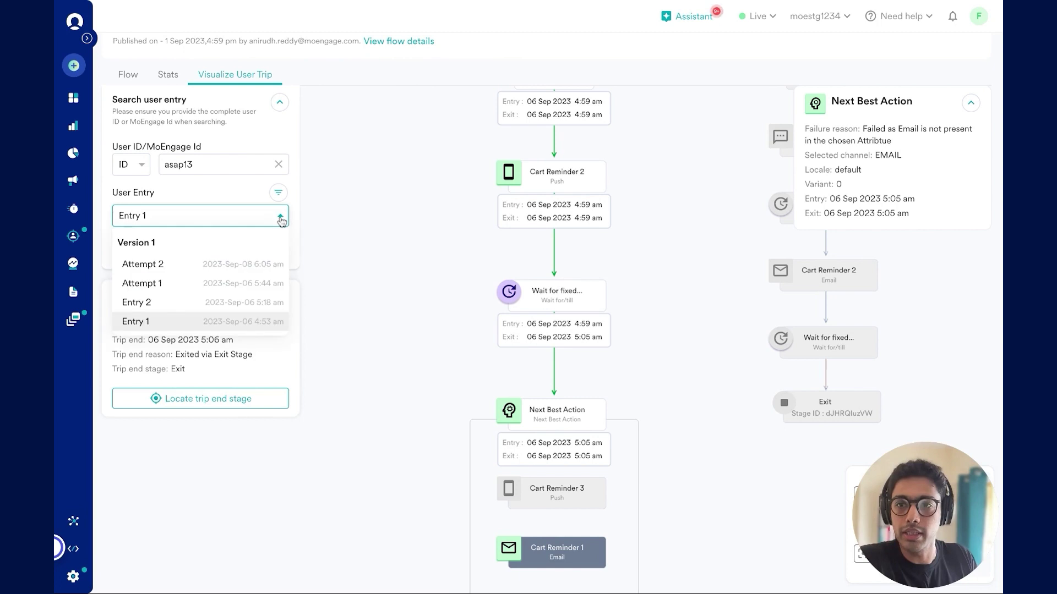
click(214, 303)
click(202, 256)
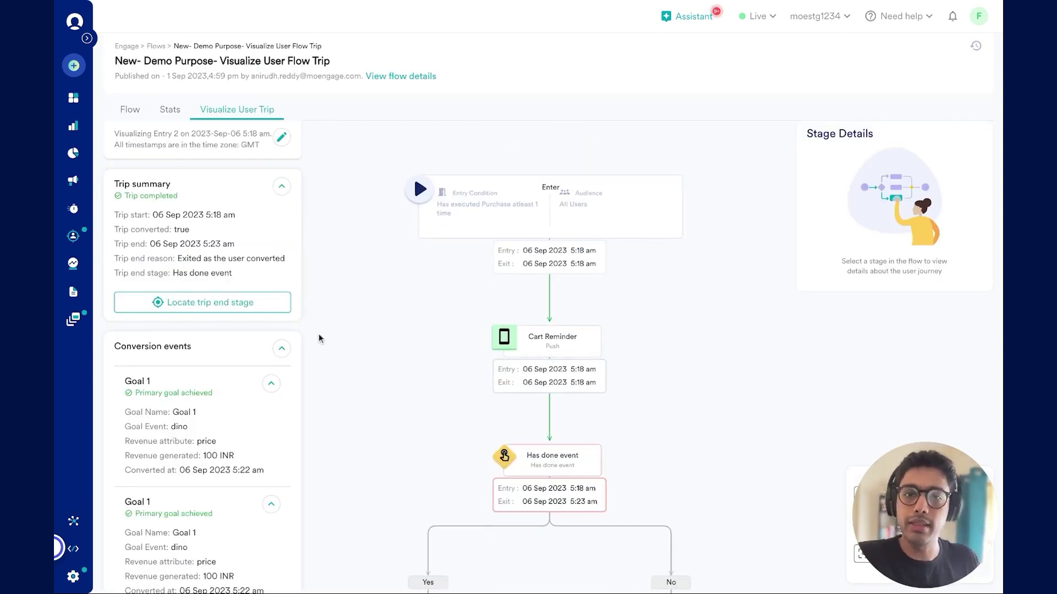
scroll(253, 403, down, 1)
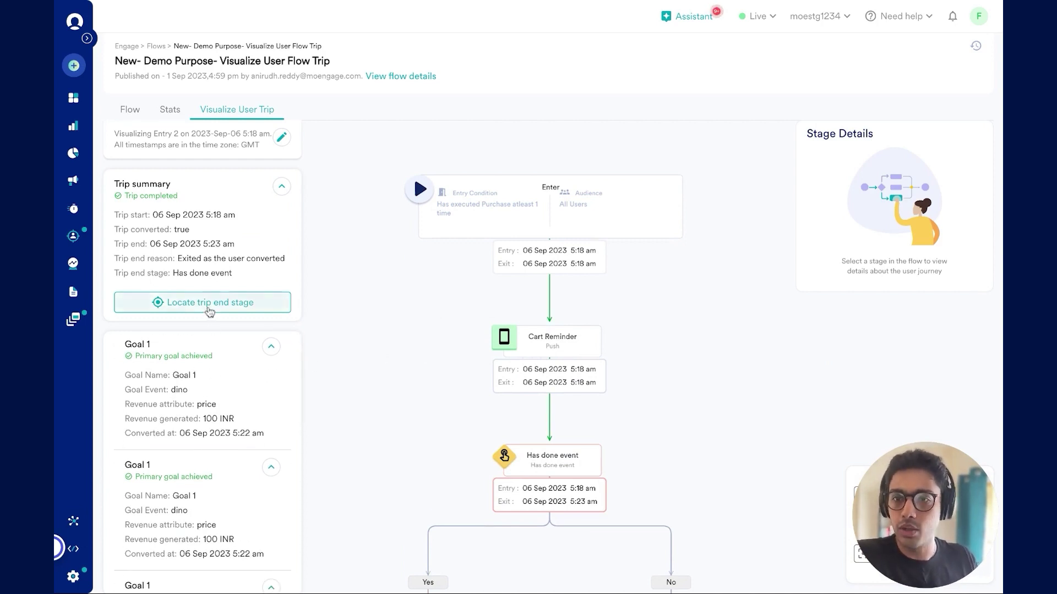
click(209, 312)
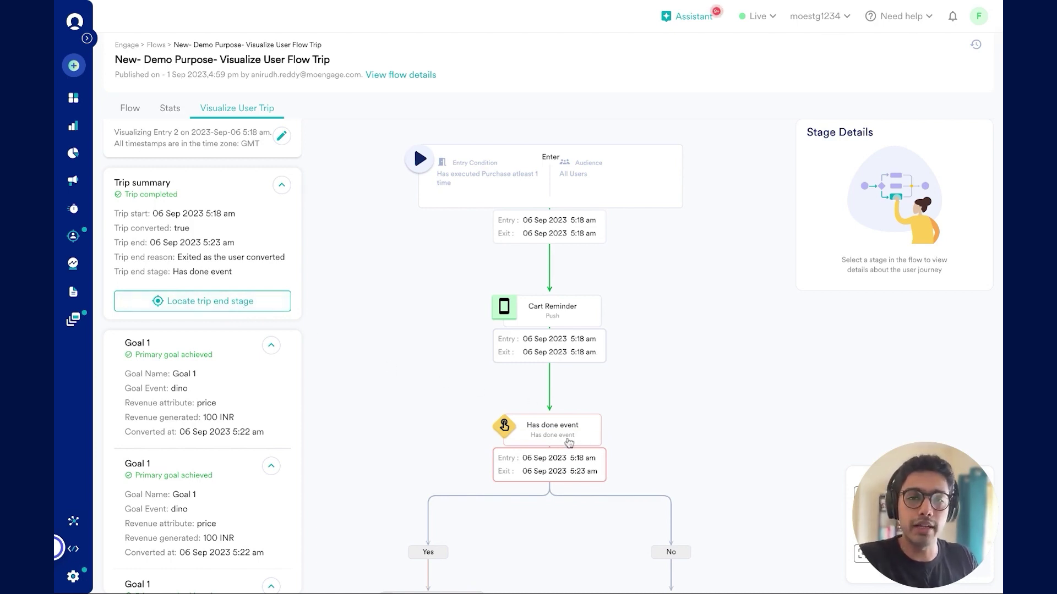
scroll(675, 449, up, 1)
scroll(675, 449, down, 1)
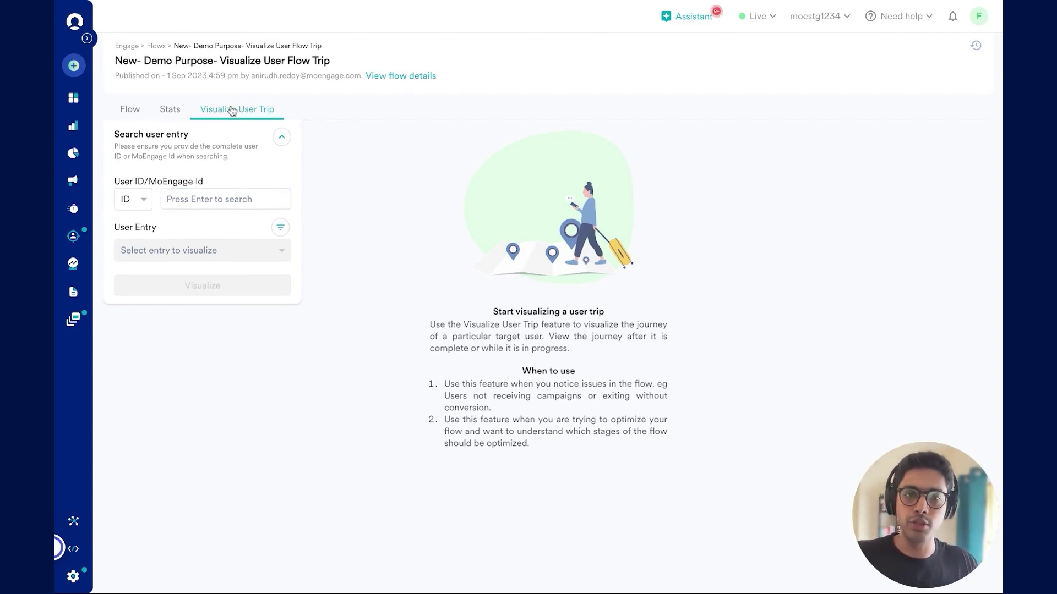
Search the user by ID and load their Entry 2 trip from 05 Sep 2023
click(232, 199)
text(asap12)
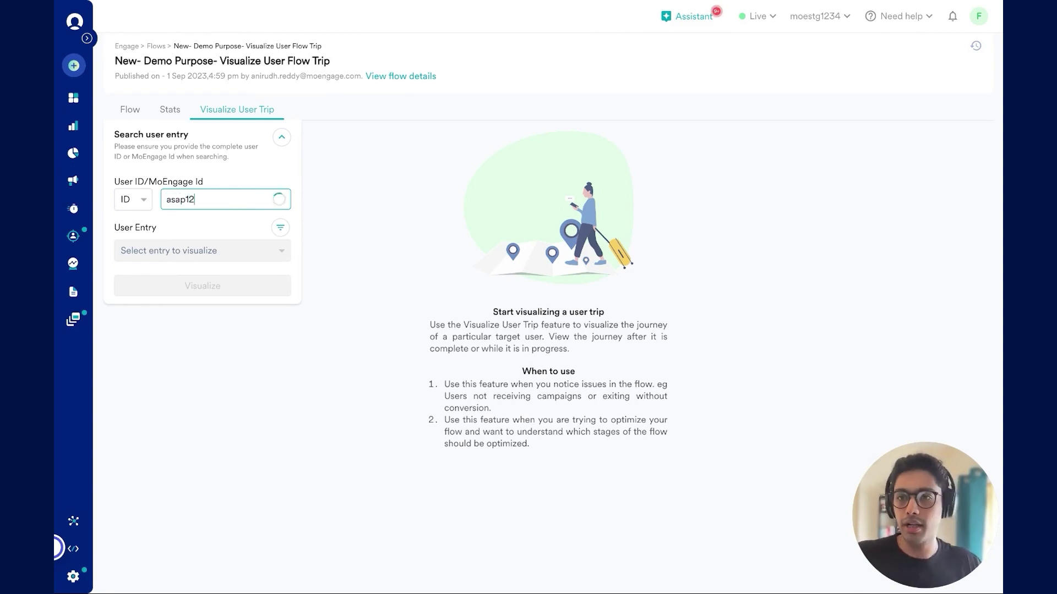
click(277, 253)
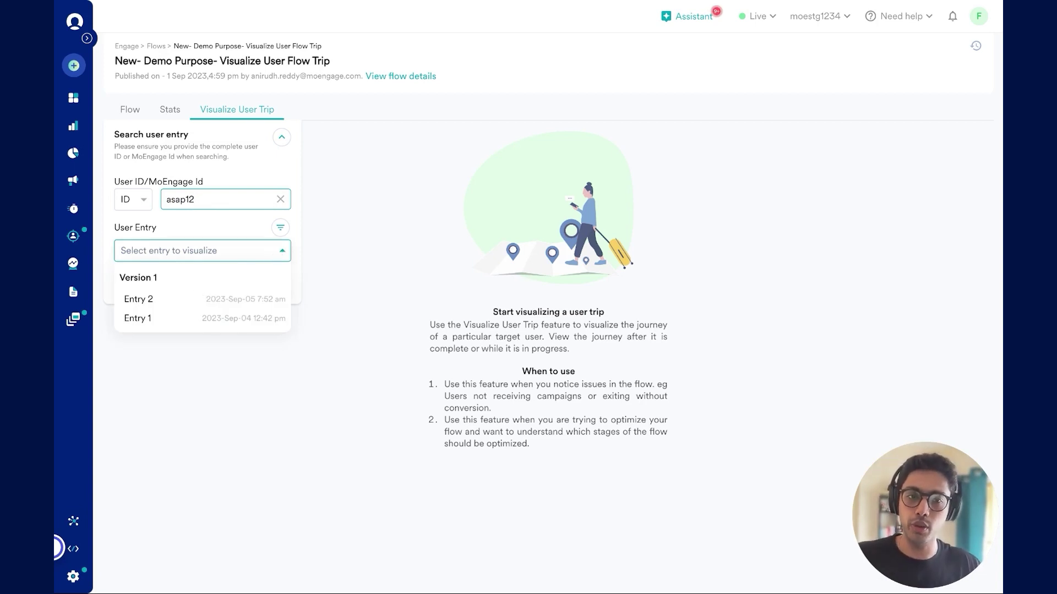
click(154, 301)
click(236, 296)
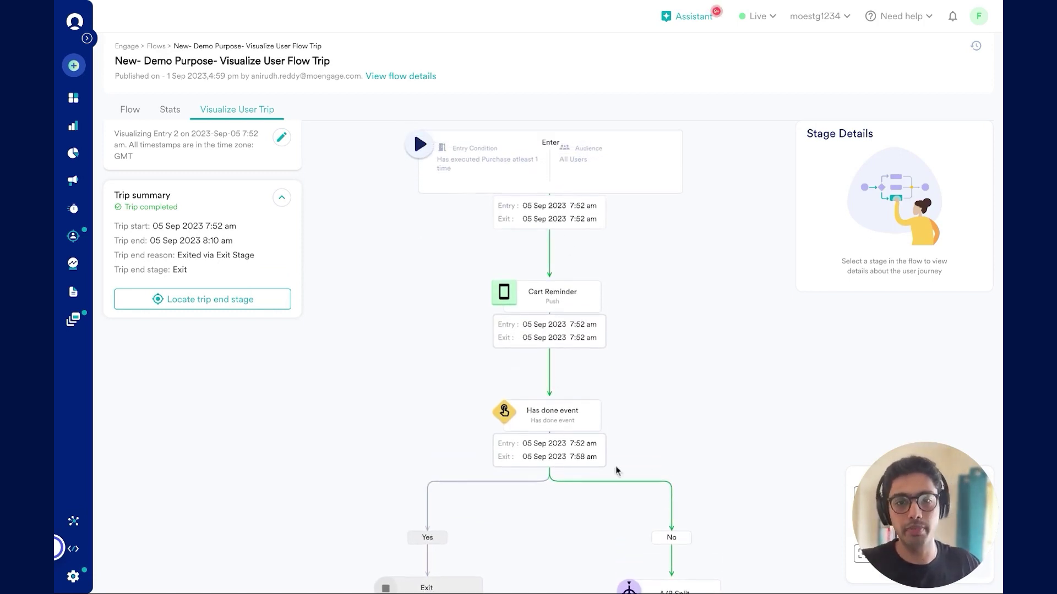
Locate the trip end, then show Cart Reminder details: failed, campaign undefined for user's platform
scroll(656, 467, down, 3)
scroll(563, 404, up, 2)
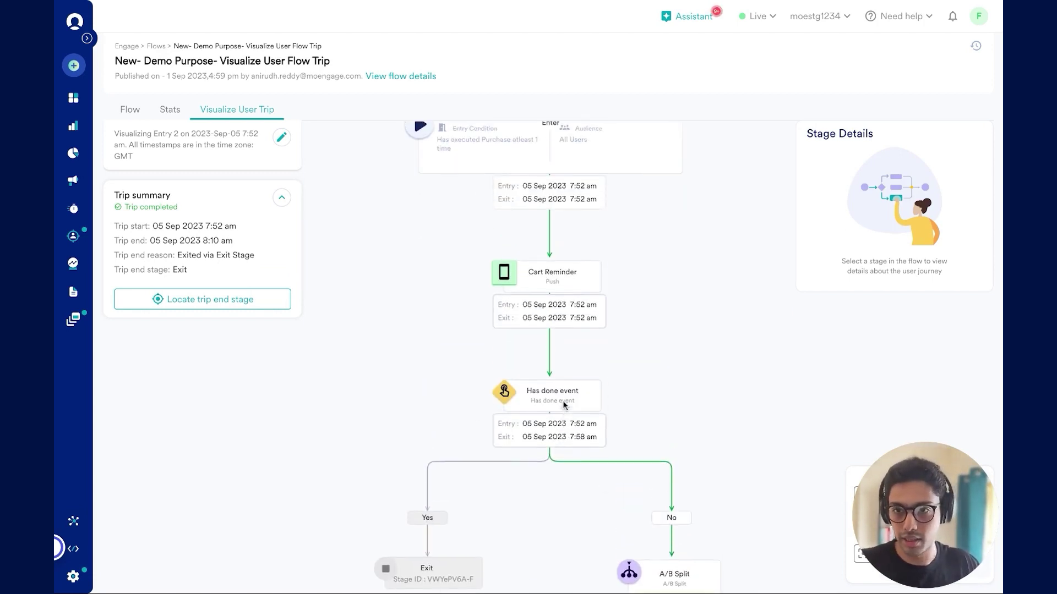
click(227, 302)
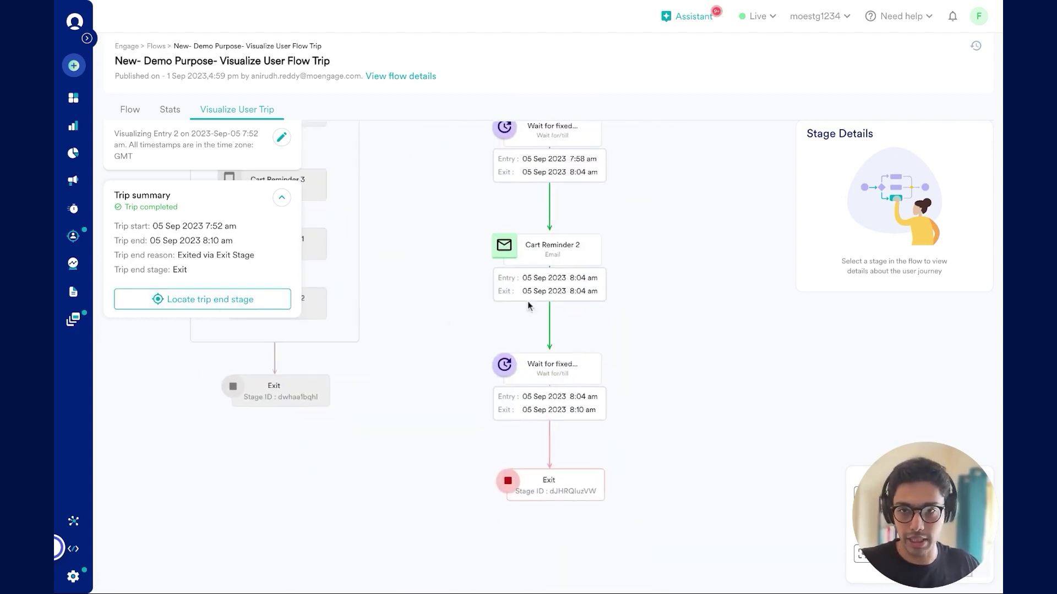
scroll(528, 305, up, 5)
scroll(528, 302, up, 10)
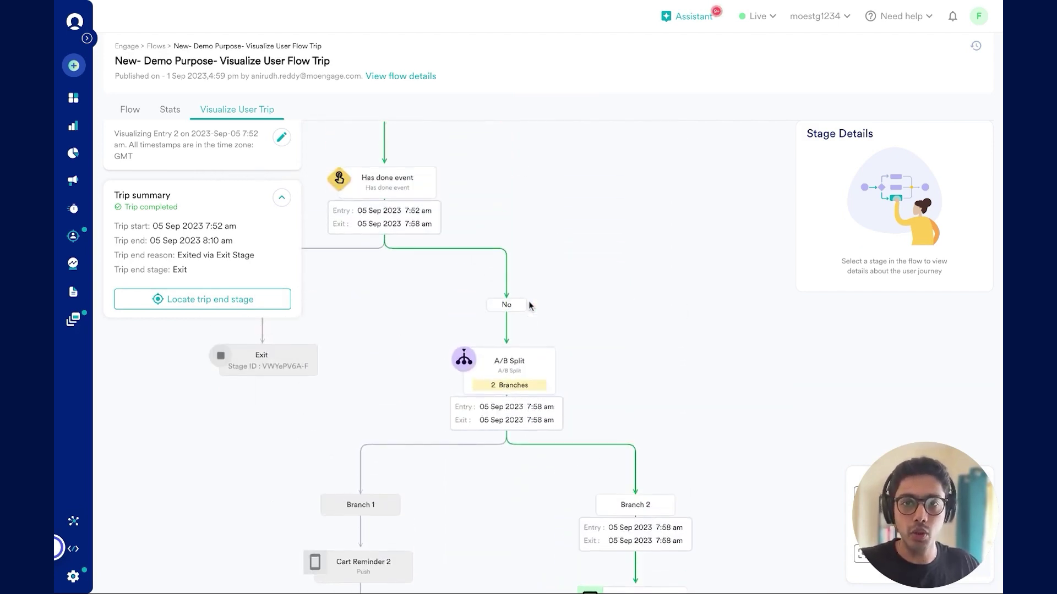
scroll(528, 305, up, 2)
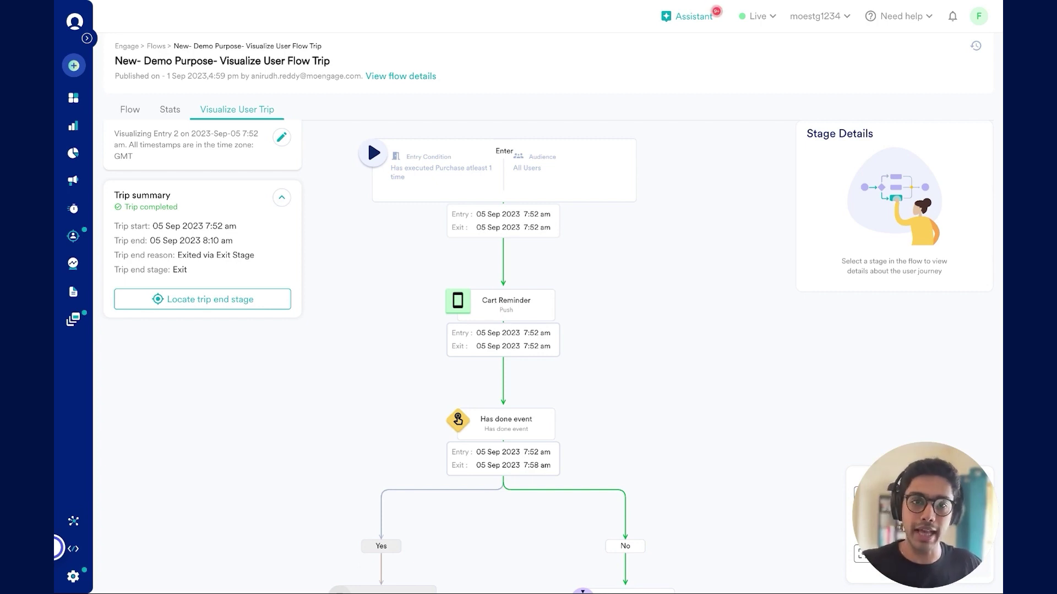
click(505, 302)
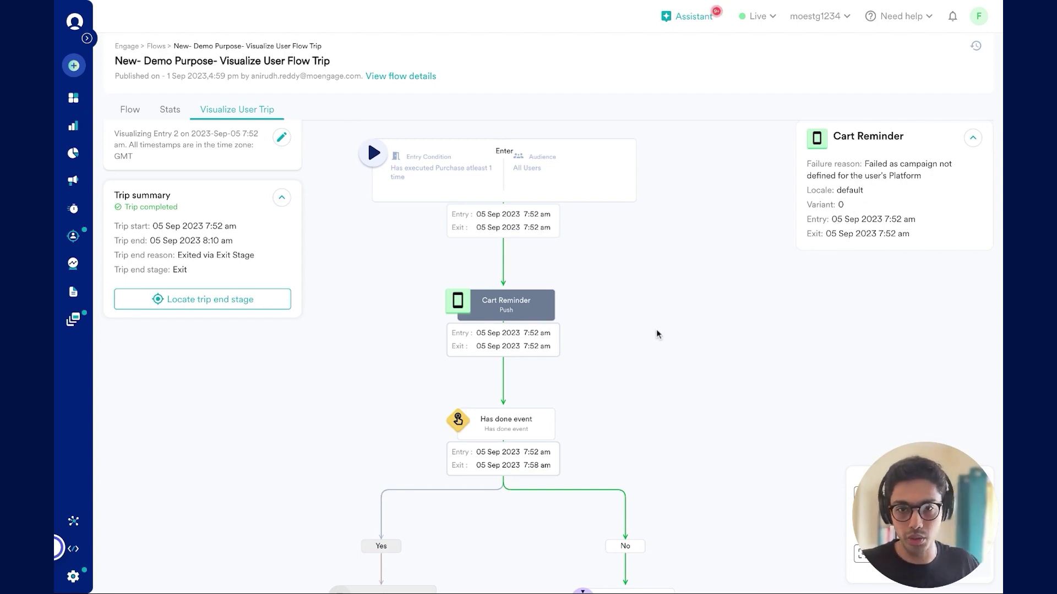
Review Has done event, Cart Reminder 1 SMS and Cart Reminder 2 email (BUC check failed) details
scroll(550, 357, down, 1)
click(503, 365)
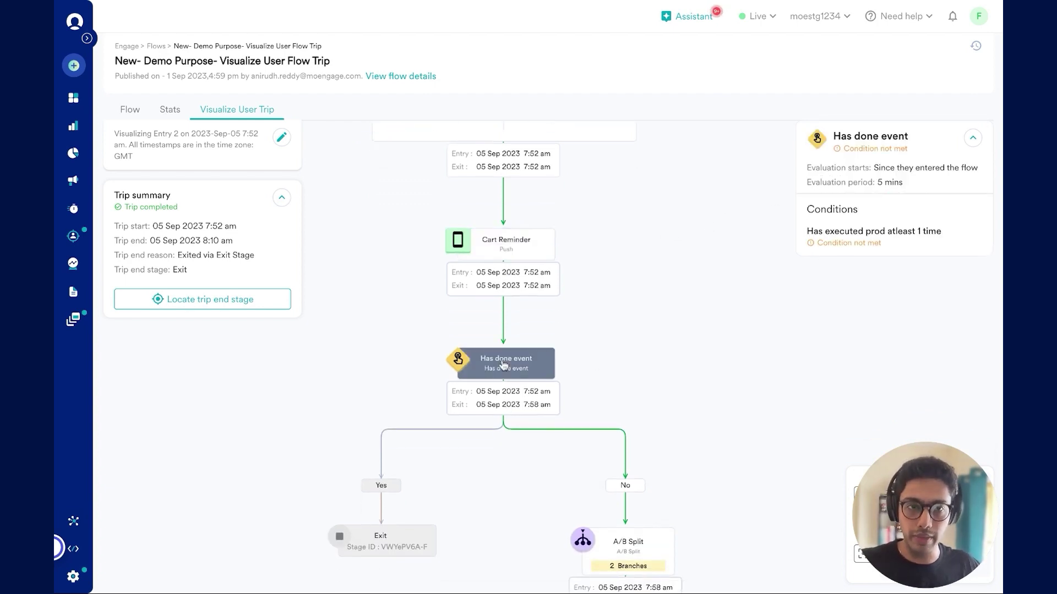
scroll(681, 344, down, 2)
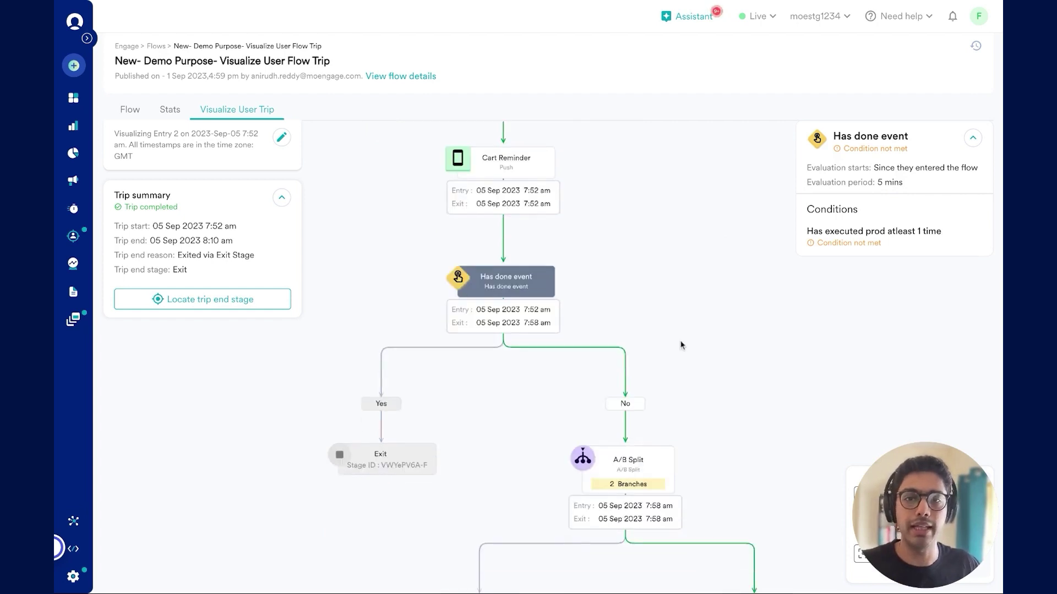
scroll(688, 358, down, 3)
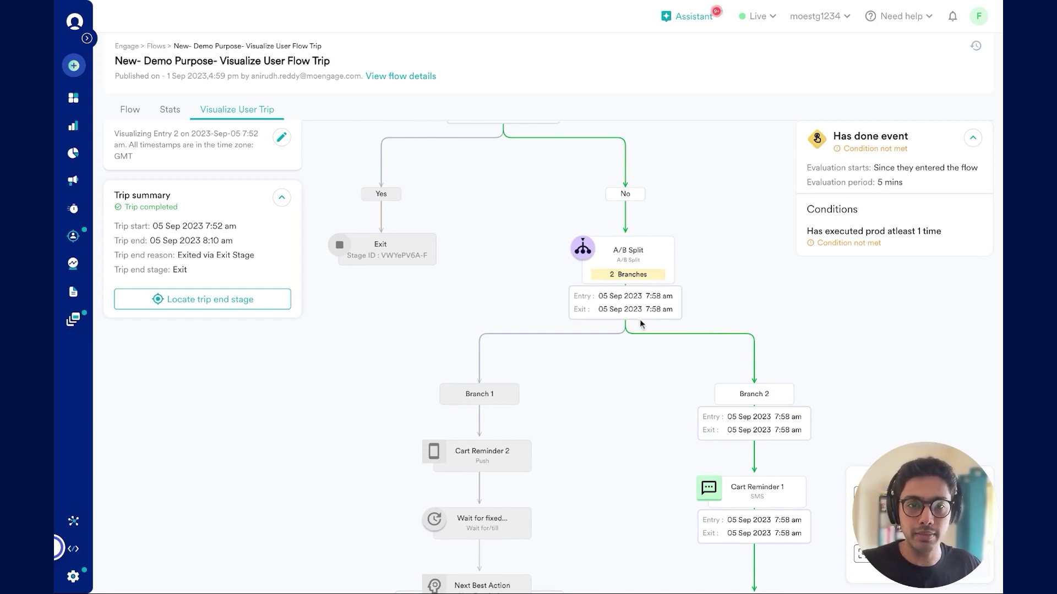
scroll(818, 362, down, 1)
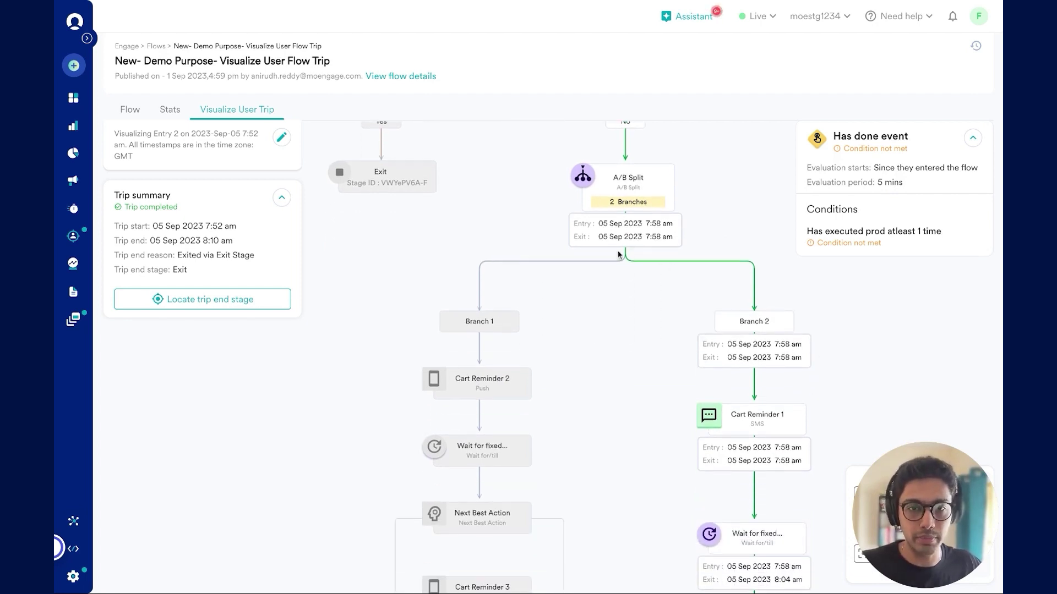
scroll(787, 347, down, 1)
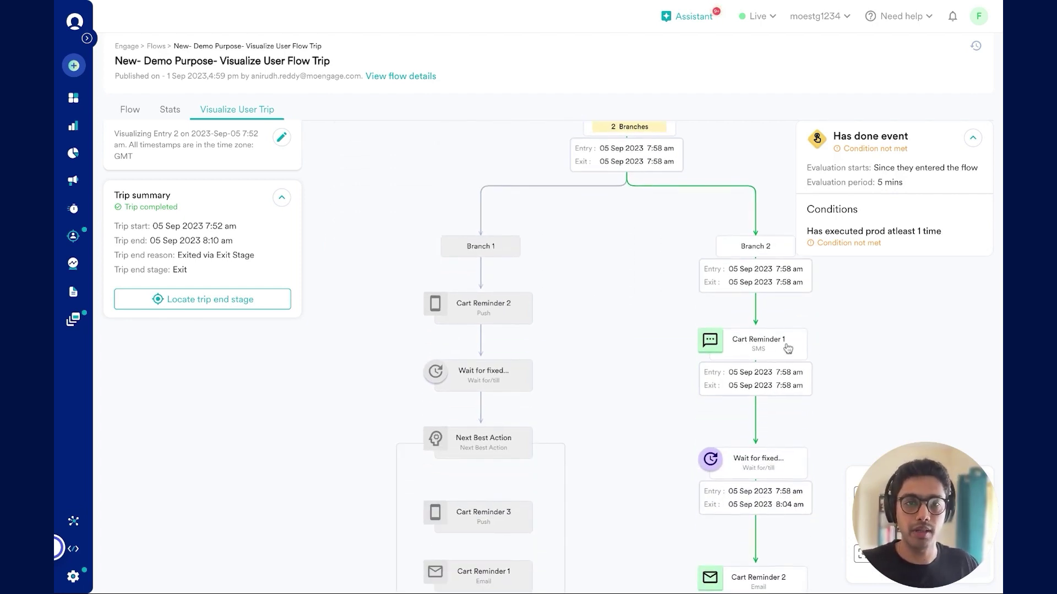
click(755, 346)
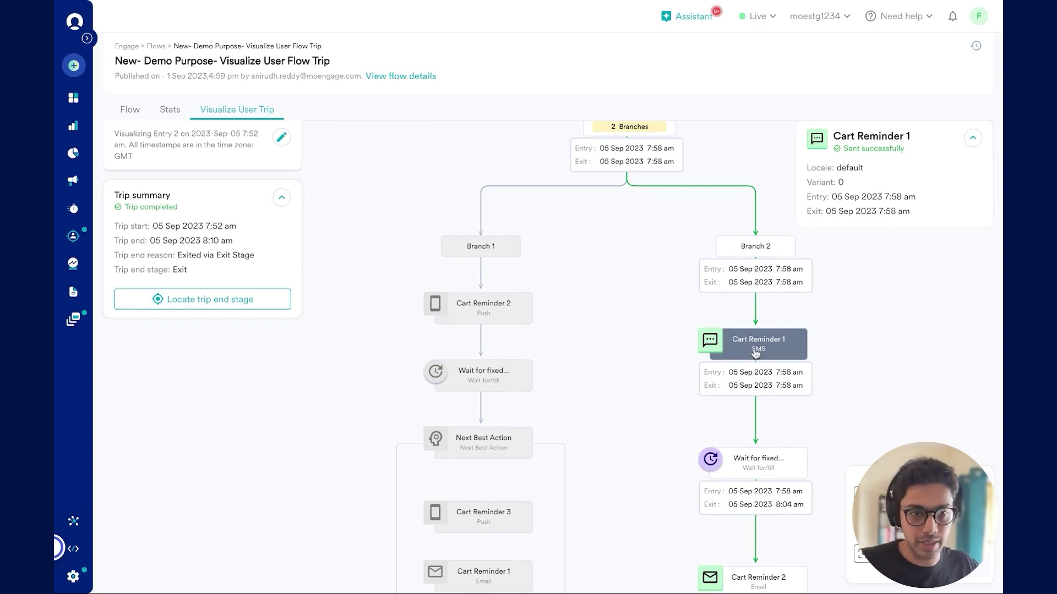
scroll(853, 329, down, 2)
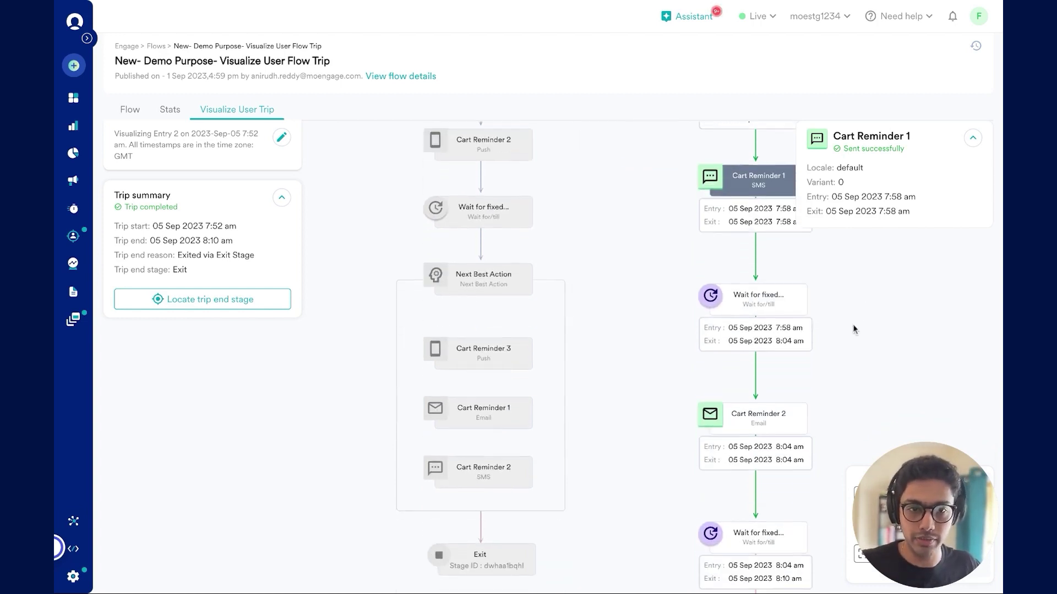
click(756, 422)
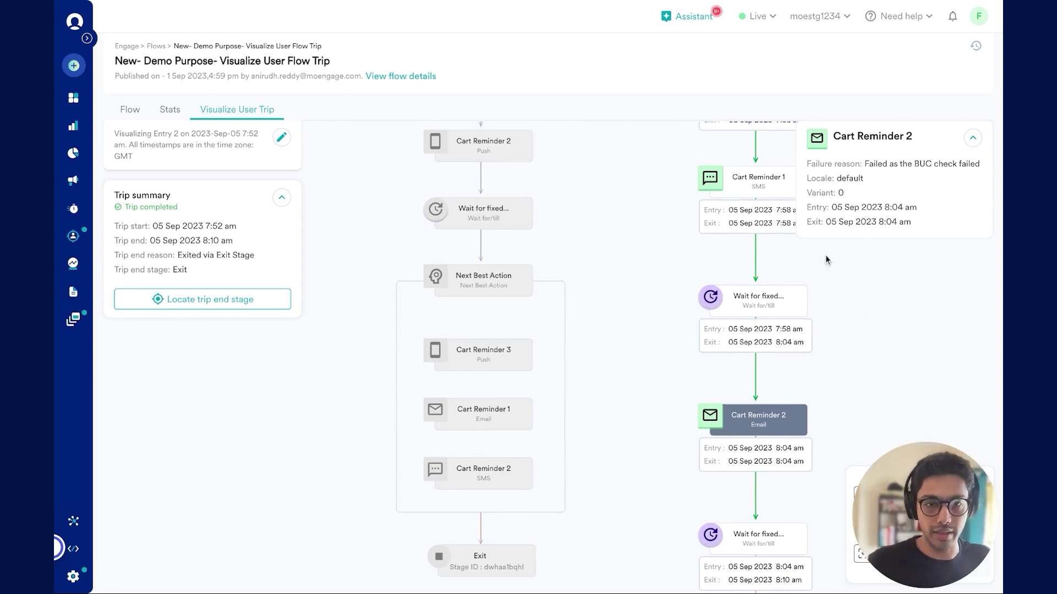
Reopen the user entry search and list this user's entries
scroll(826, 255, down, 5)
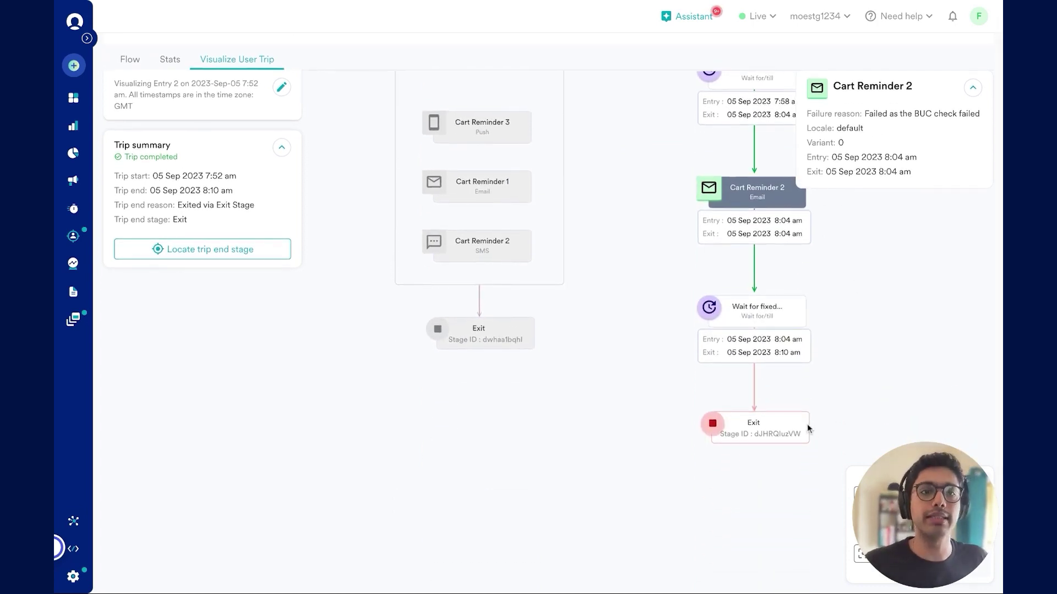
scroll(366, 359, up, 2)
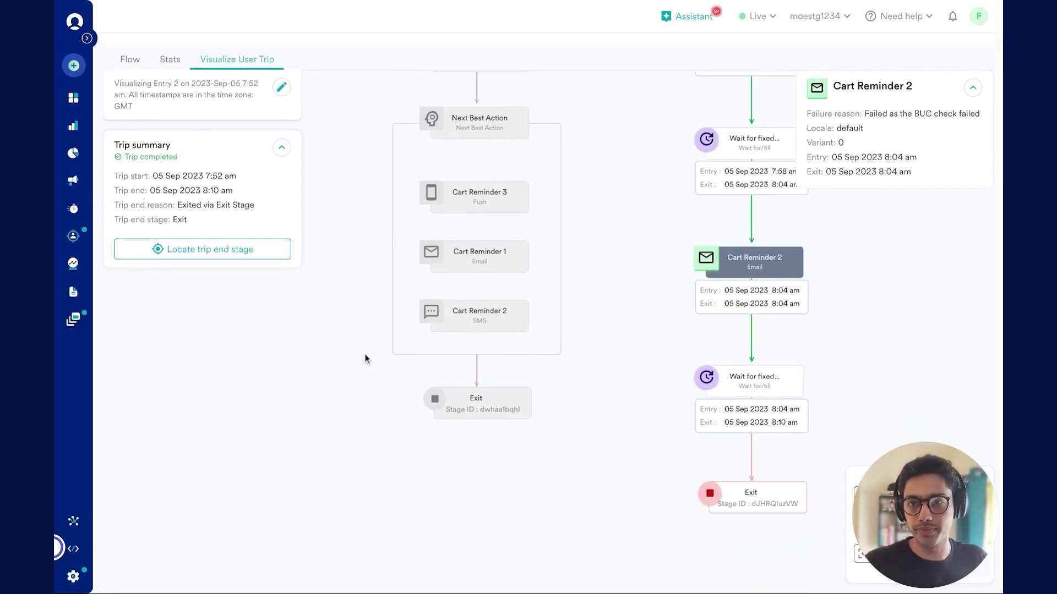
click(283, 92)
click(278, 202)
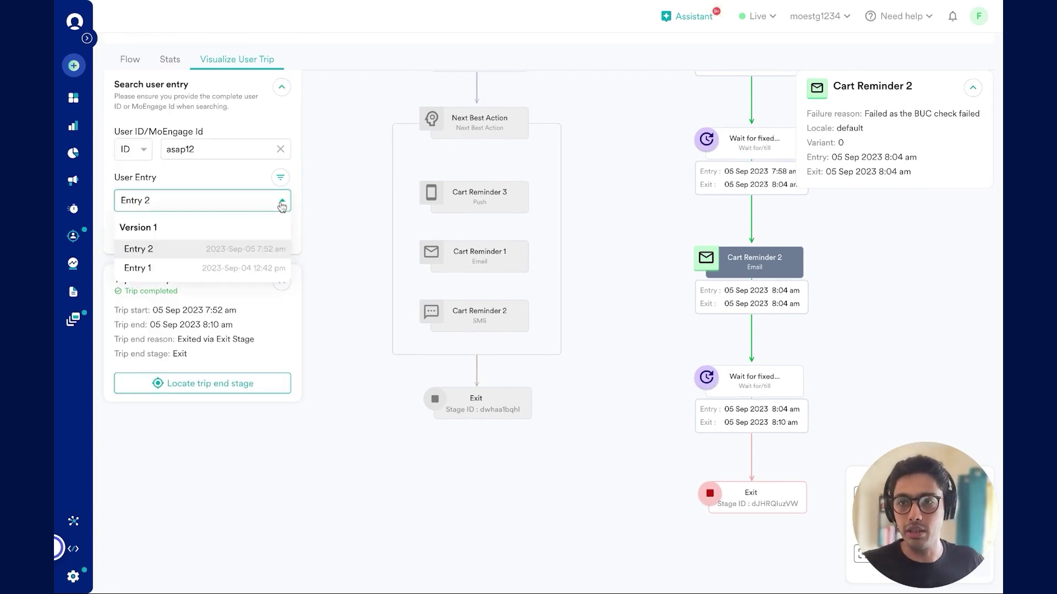
Load the user's Entry 1 trip from 04 Sep 2023 and locate its end stage
click(222, 269)
click(208, 237)
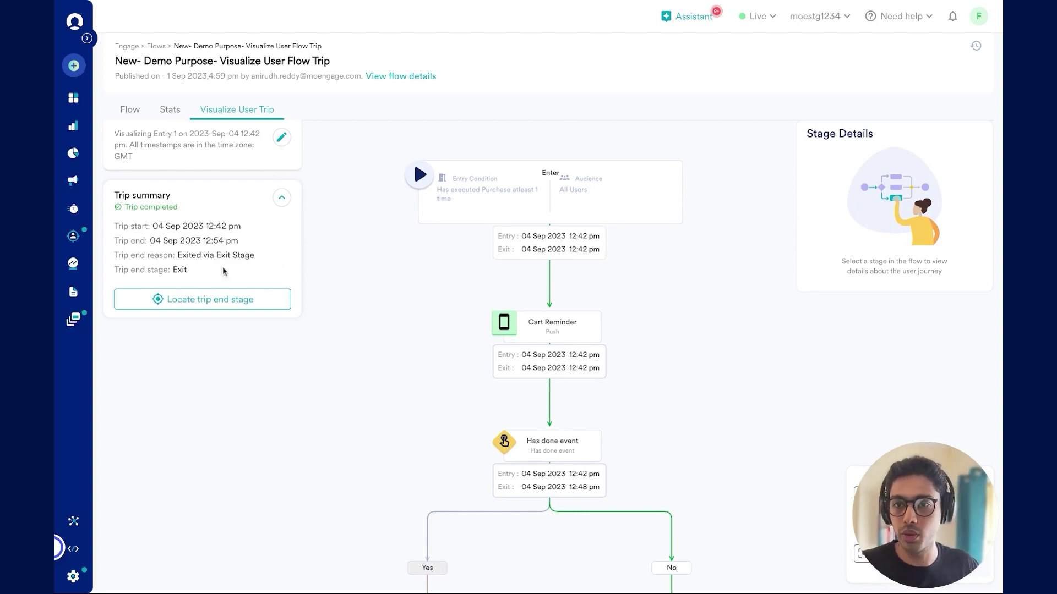
click(210, 304)
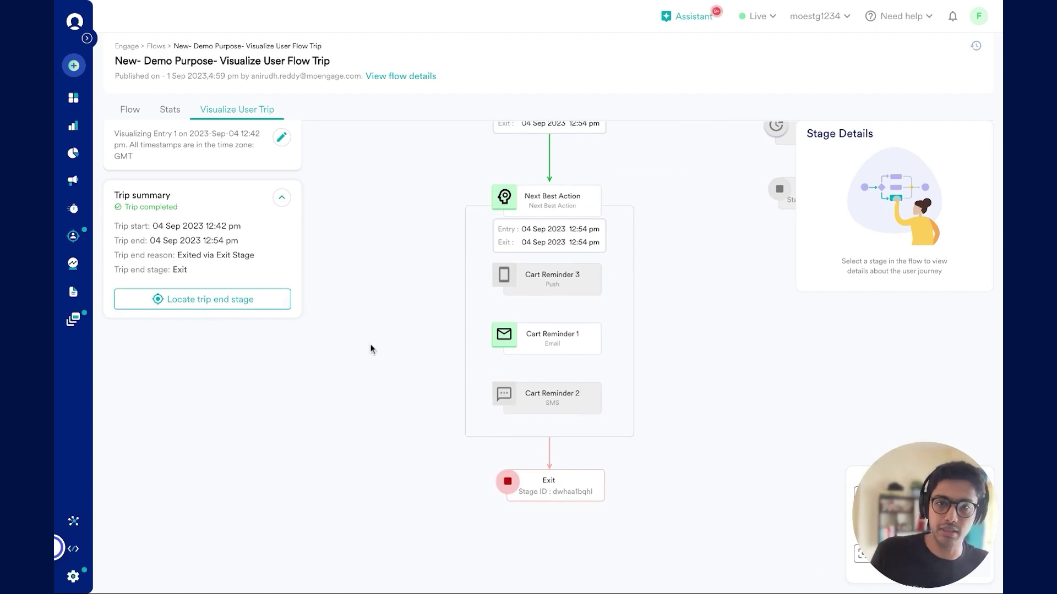
View Next Best Action, Cart Reminder 2 push and first Cart Reminder stage details
click(551, 344)
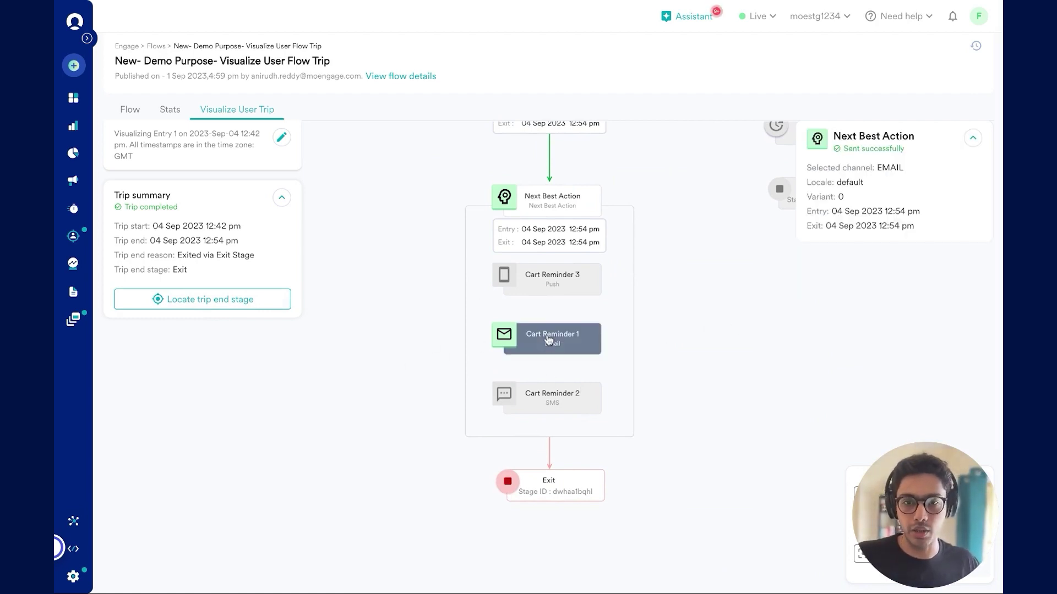
scroll(679, 304, up, 5)
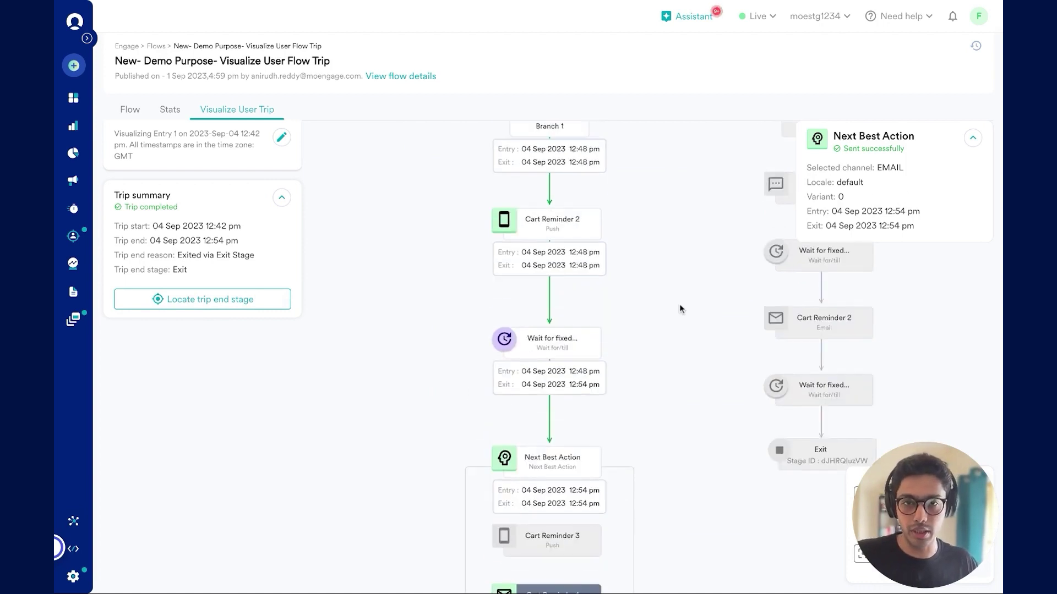
click(557, 282)
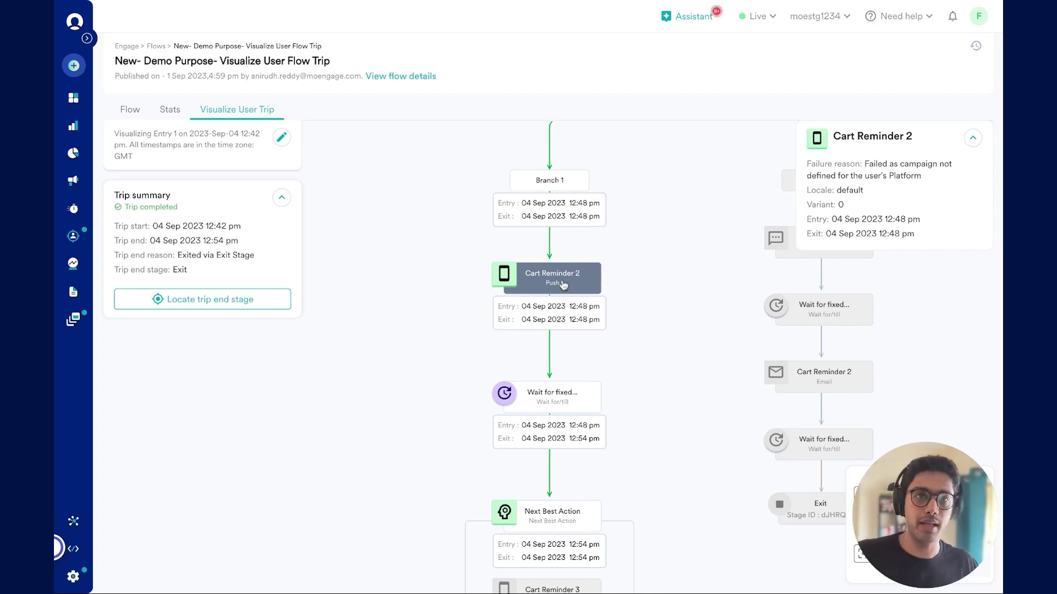
scroll(562, 284, up, 10)
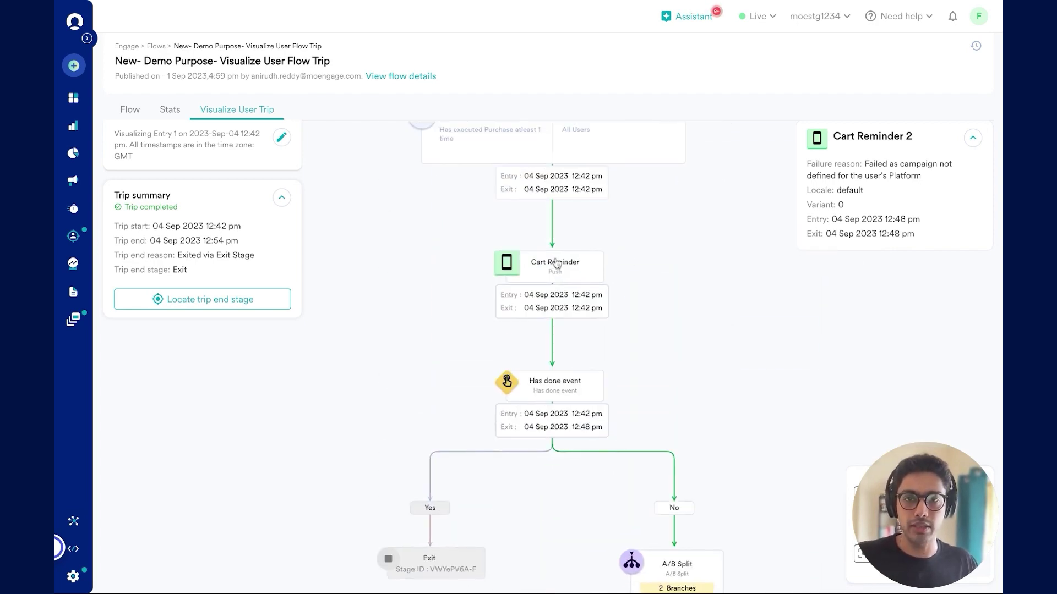
click(557, 264)
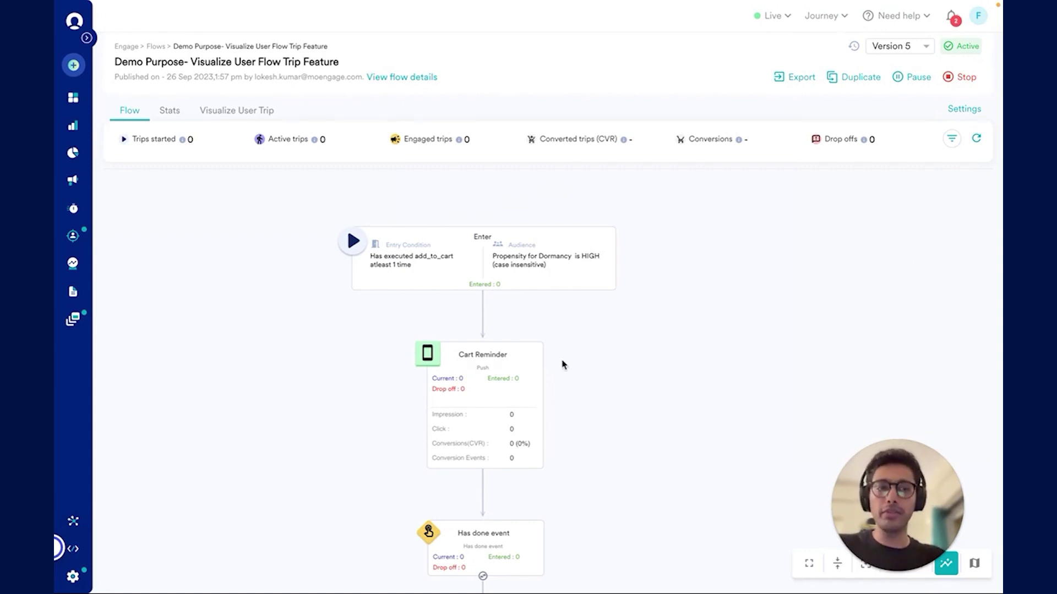
Set the Visualize User Trip entry to Attempt 1 for the searched user
click(258, 114)
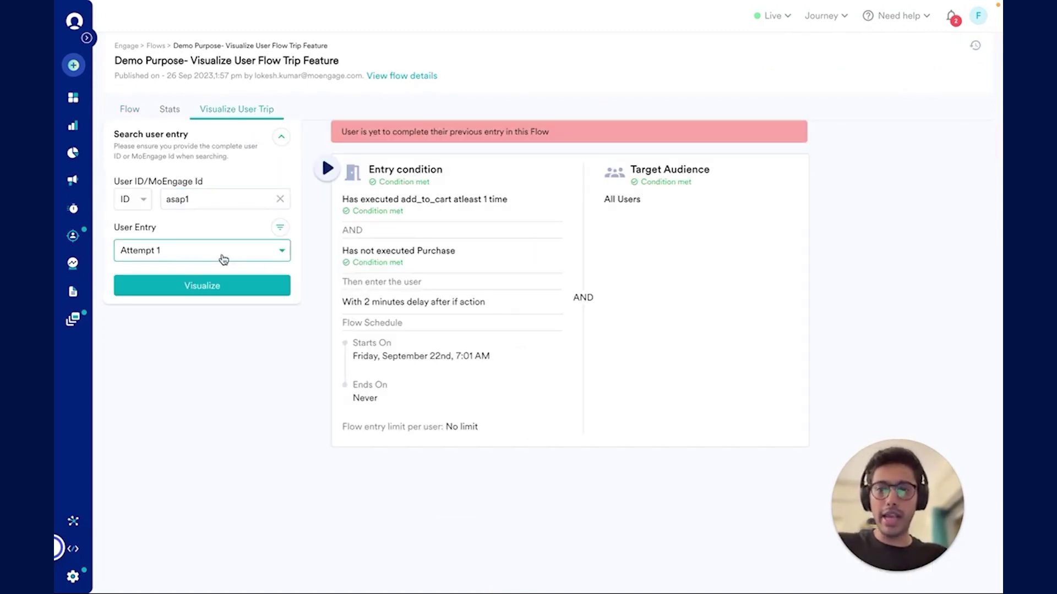
click(283, 253)
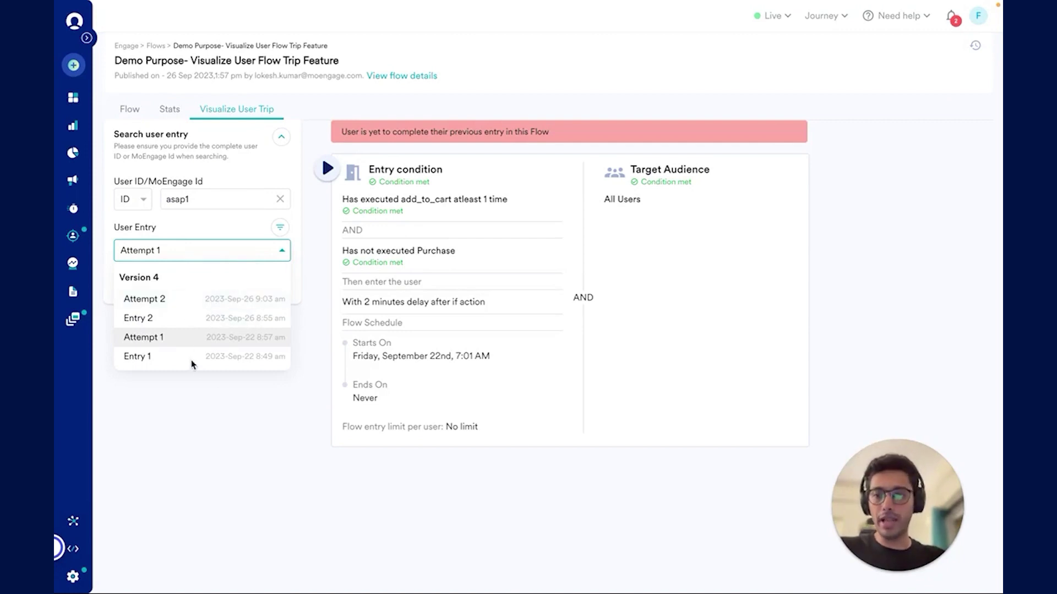
click(188, 341)
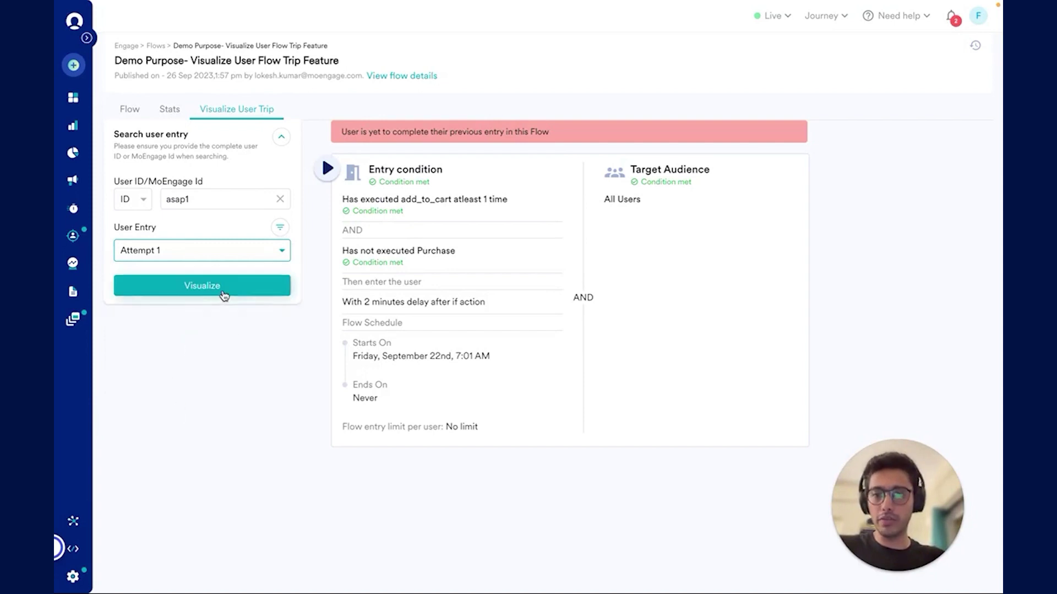